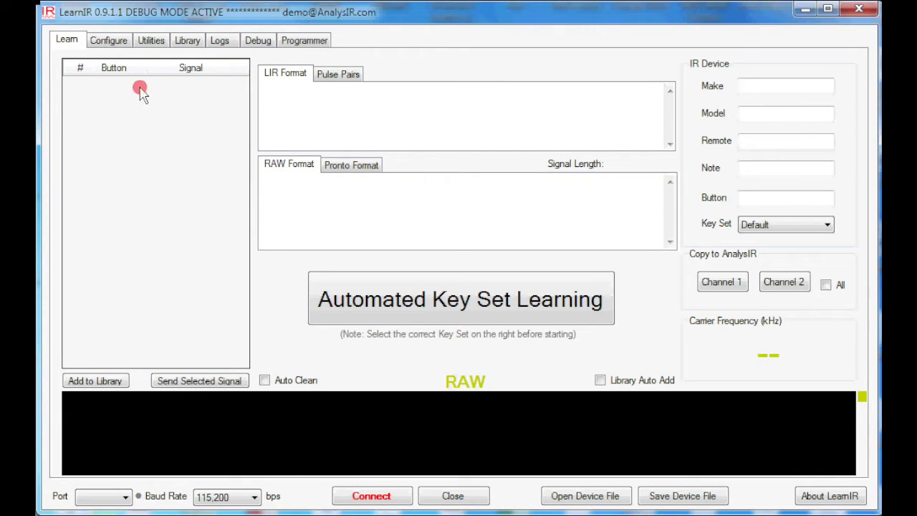
# - Look through the Configure, Utilities, Library, Logs, Debug and Programmer pages, and return to the Learn page
pyautogui.click(117, 42)
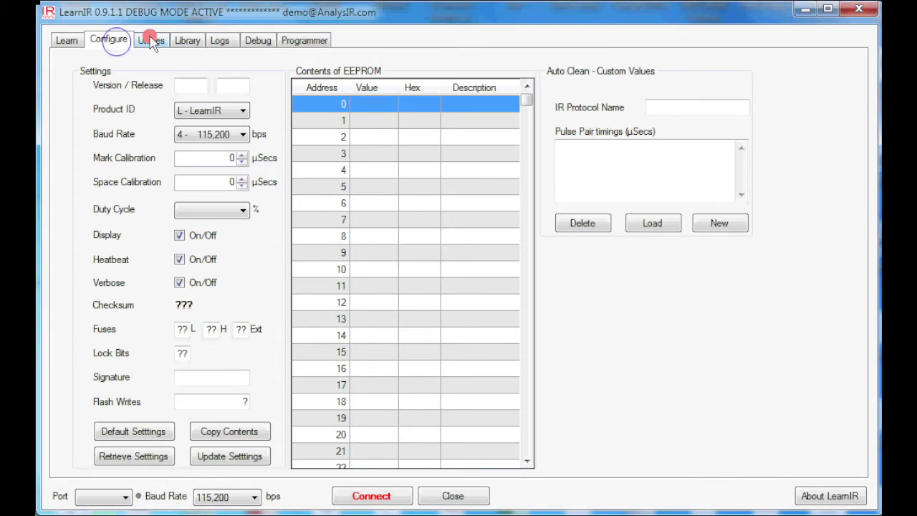
pyautogui.click(166, 41)
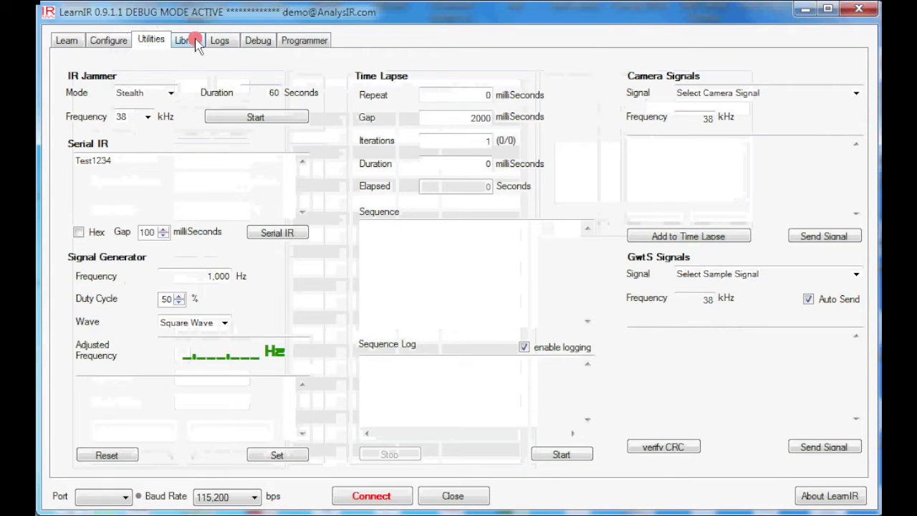
pyautogui.click(188, 42)
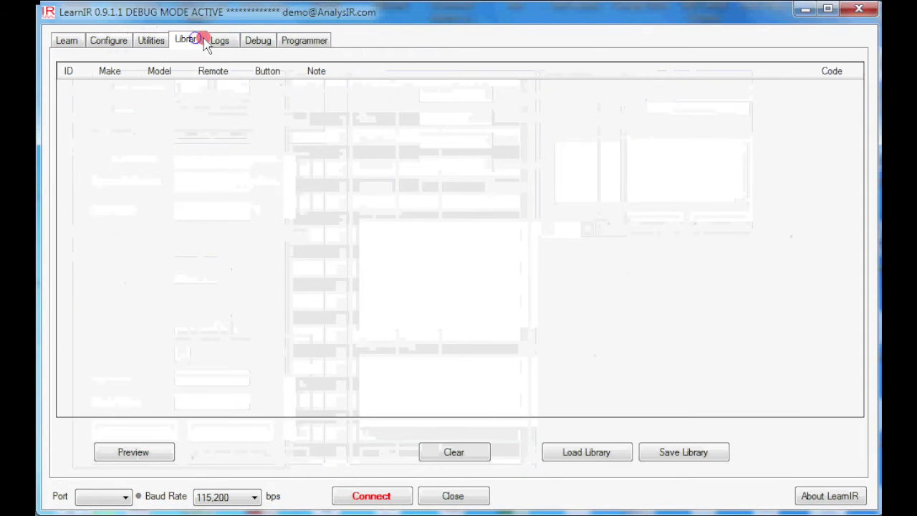
pyautogui.click(219, 42)
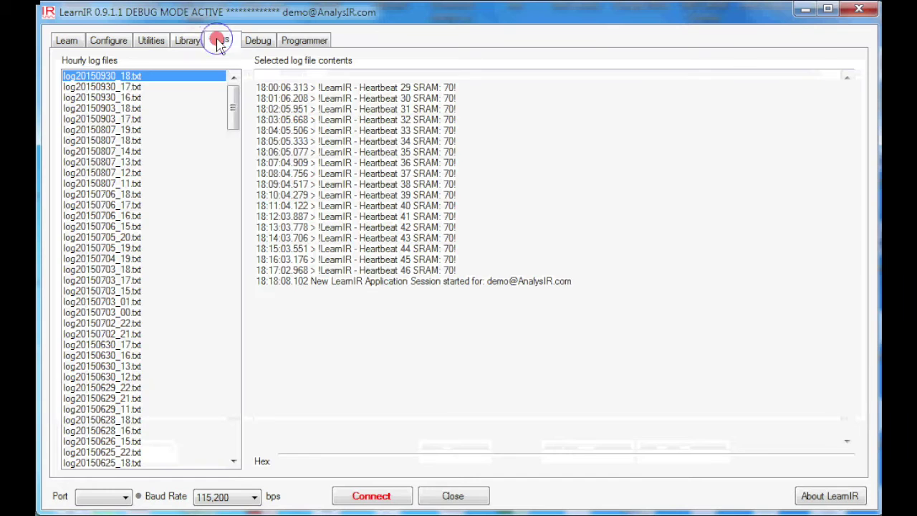
pyautogui.click(262, 41)
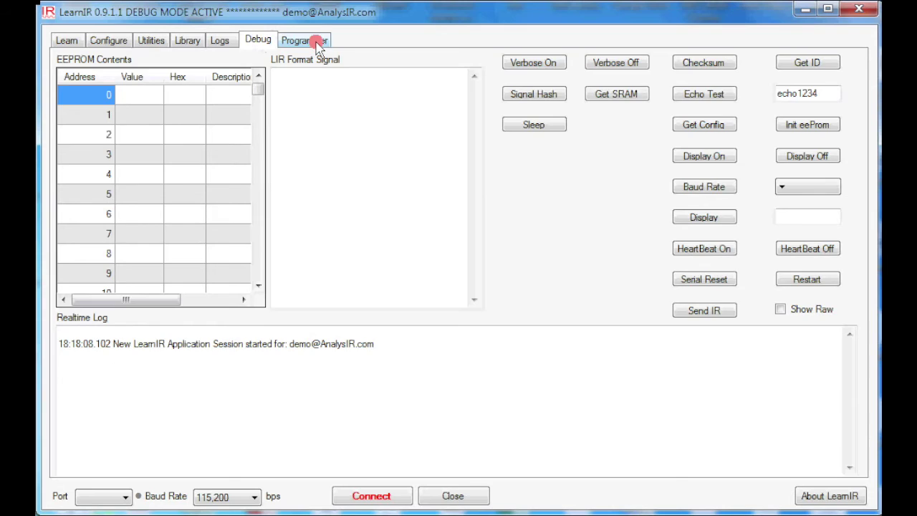
pyautogui.click(315, 41)
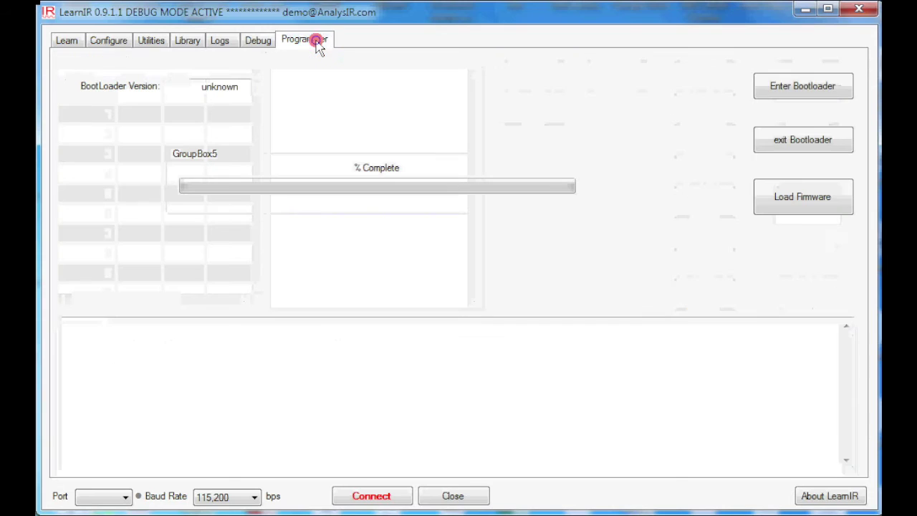
pyautogui.click(69, 41)
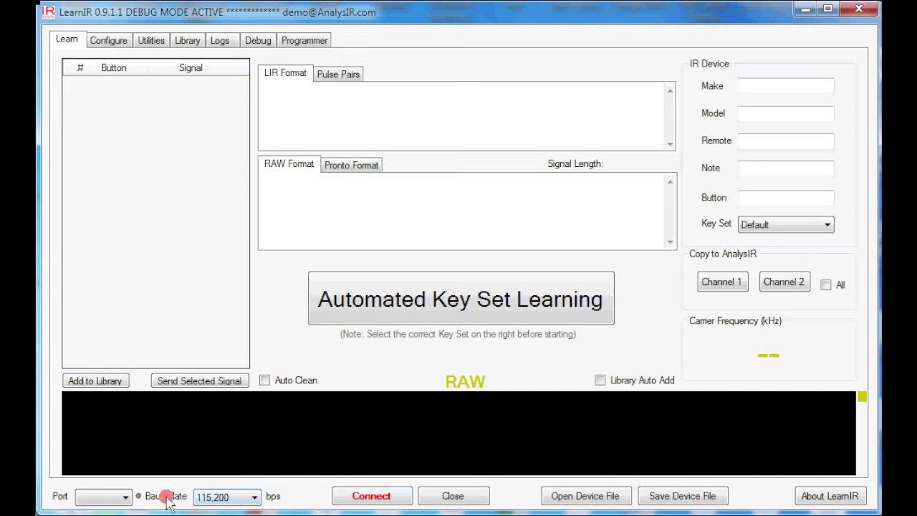
# - Connect to the device by choosing COM58 as the serial port at a baud rate of 115,200 bps
pyautogui.click(126, 499)
pyautogui.click(114, 512)
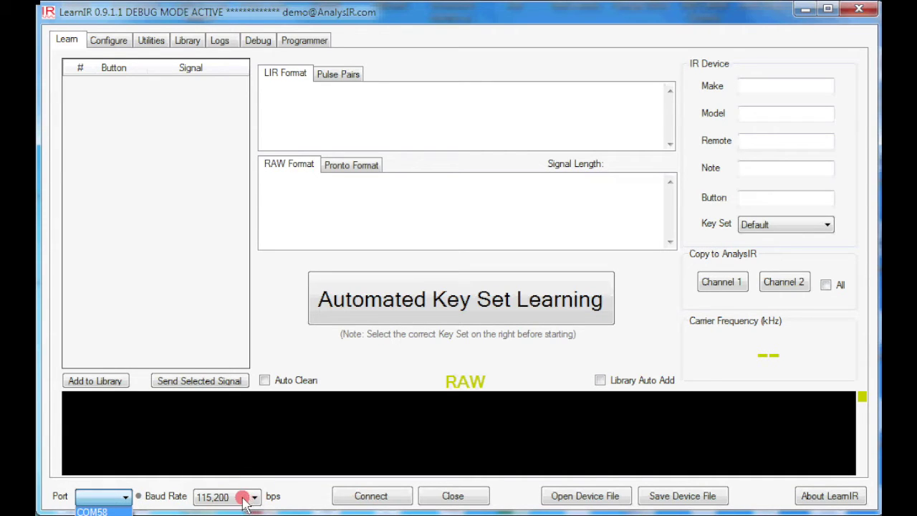
pyautogui.click(288, 497)
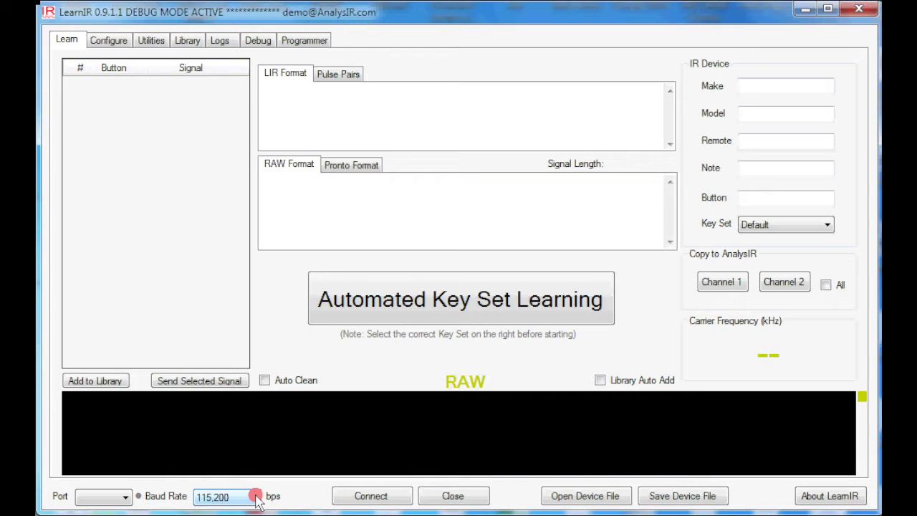
pyautogui.click(255, 497)
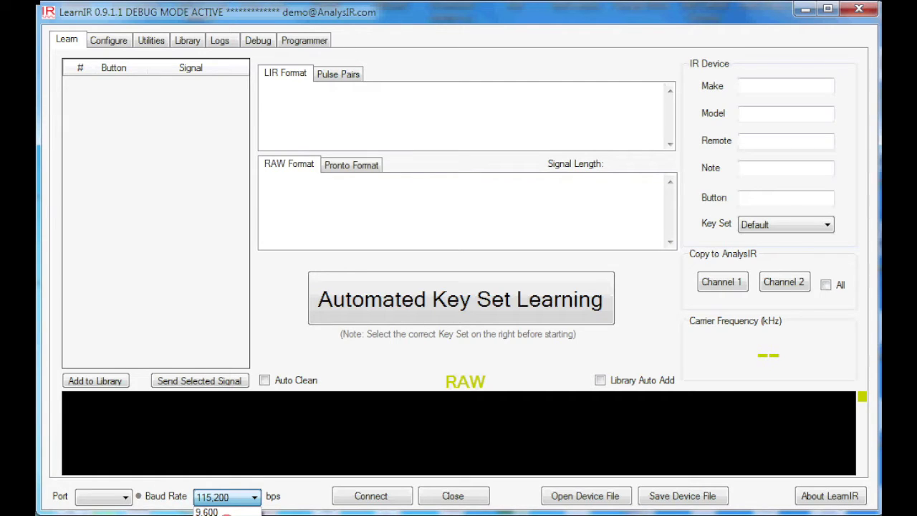
pyautogui.click(228, 480)
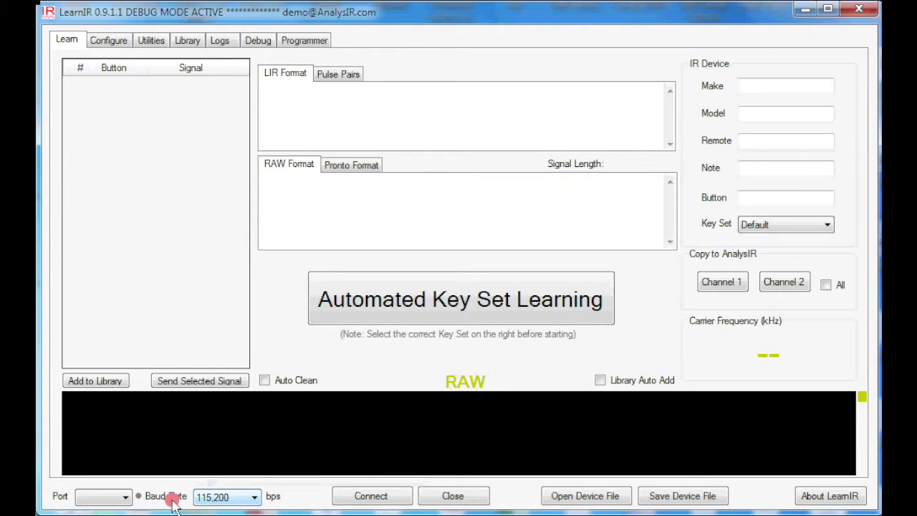
pyautogui.click(122, 496)
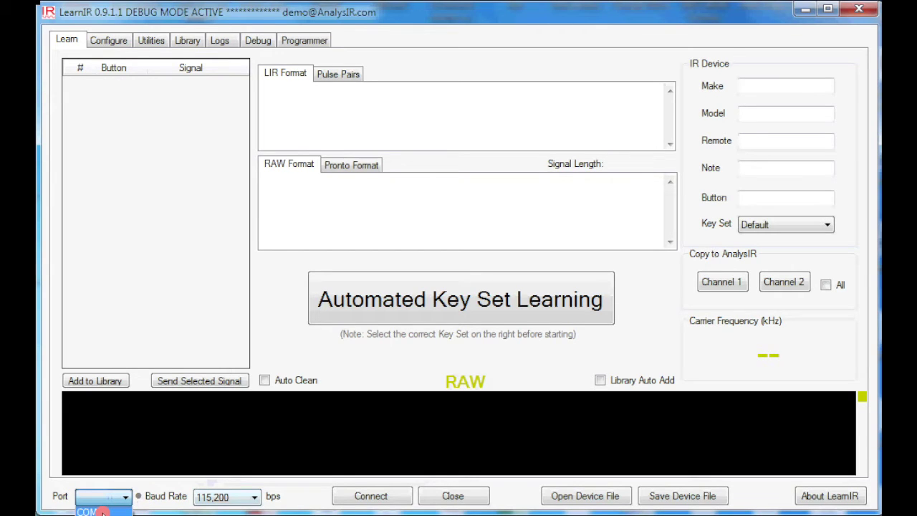
pyautogui.click(102, 512)
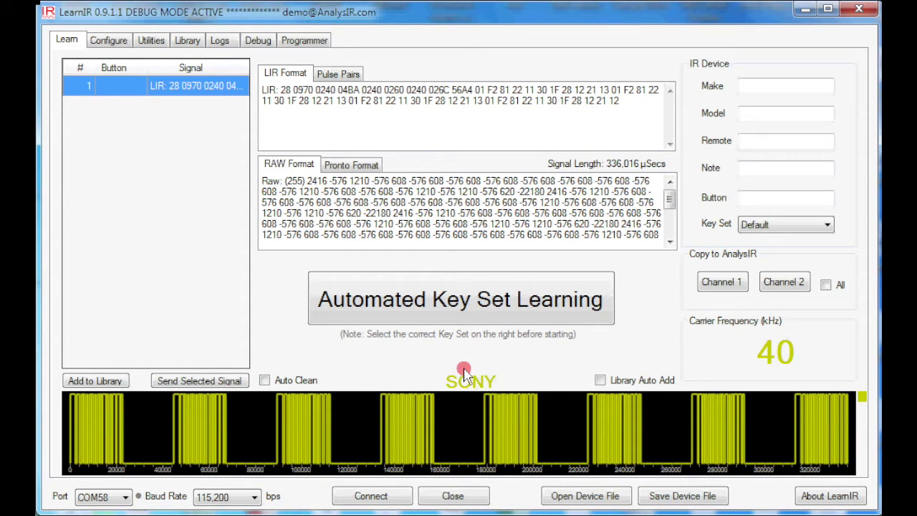
# - Enable Auto Clean for the captured IR signals
pyautogui.moveTo(451, 374)
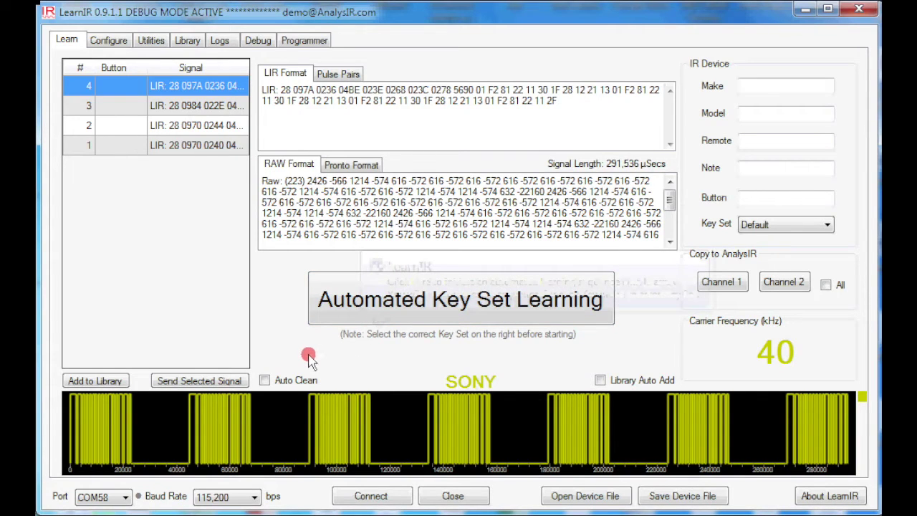
pyautogui.click(266, 382)
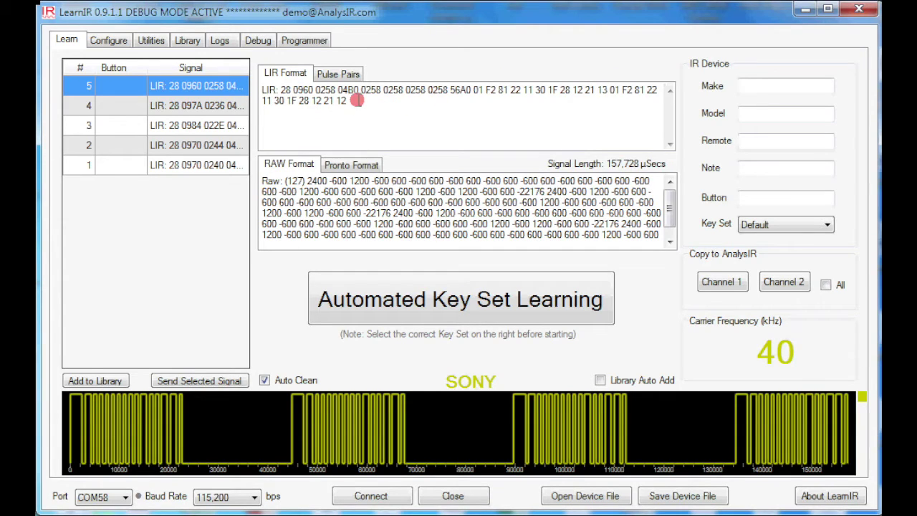
# - Examine the captured signals in Pronto and Pulse Pairs formats, and return to the LIR and RAW format views
pyautogui.click(360, 165)
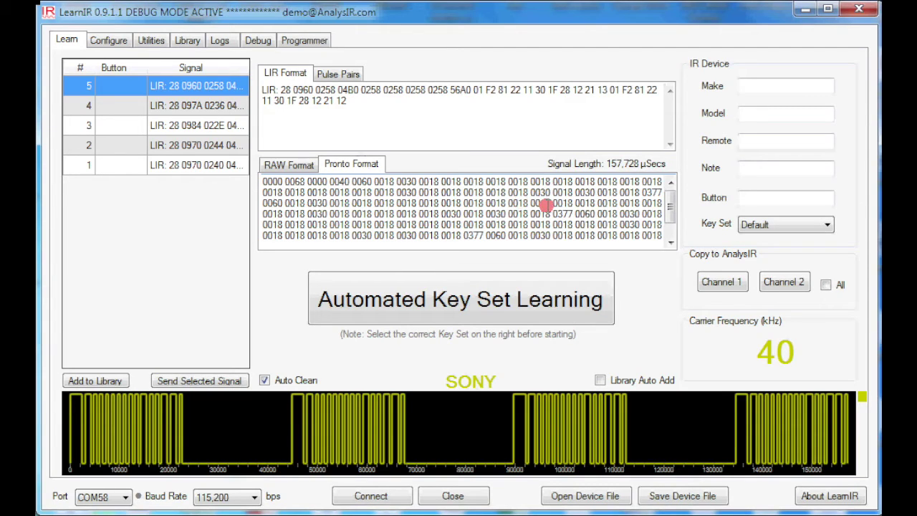
pyautogui.moveTo(672, 207); pyautogui.dragTo(673, 230)
pyautogui.click(672, 198)
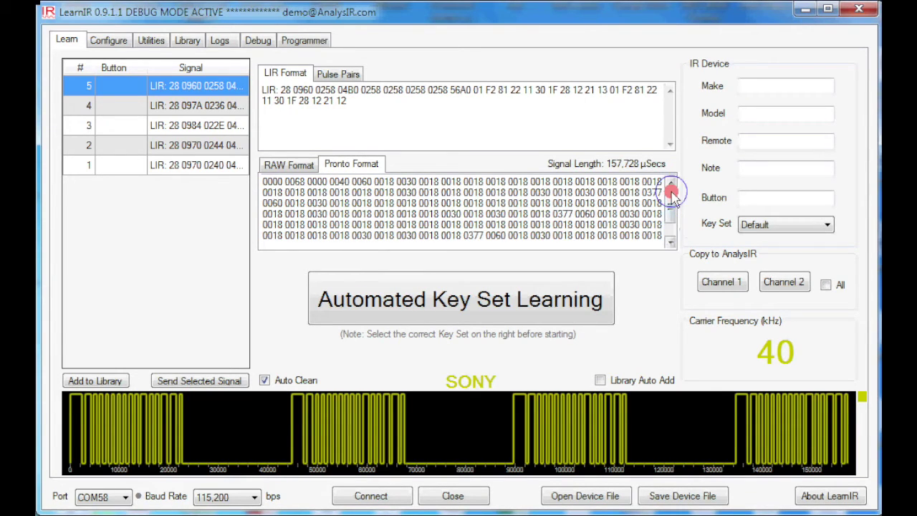
pyautogui.click(346, 76)
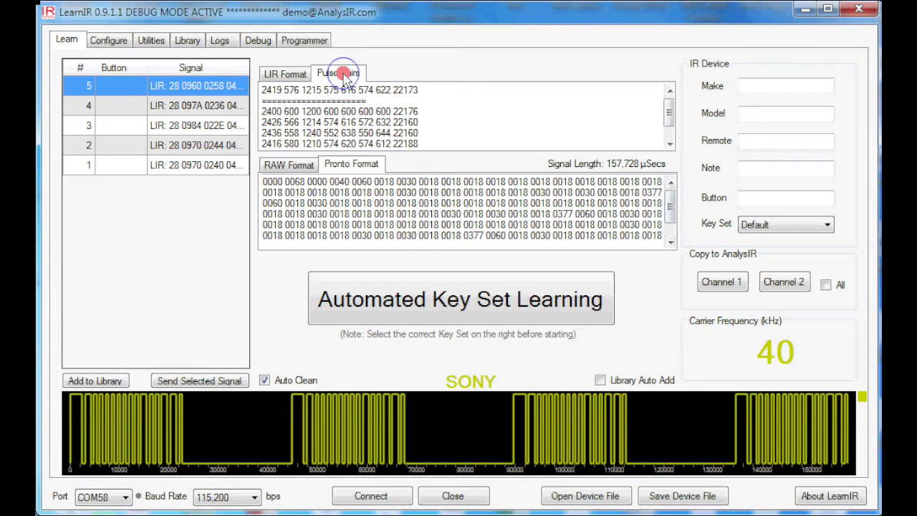
pyautogui.click(282, 78)
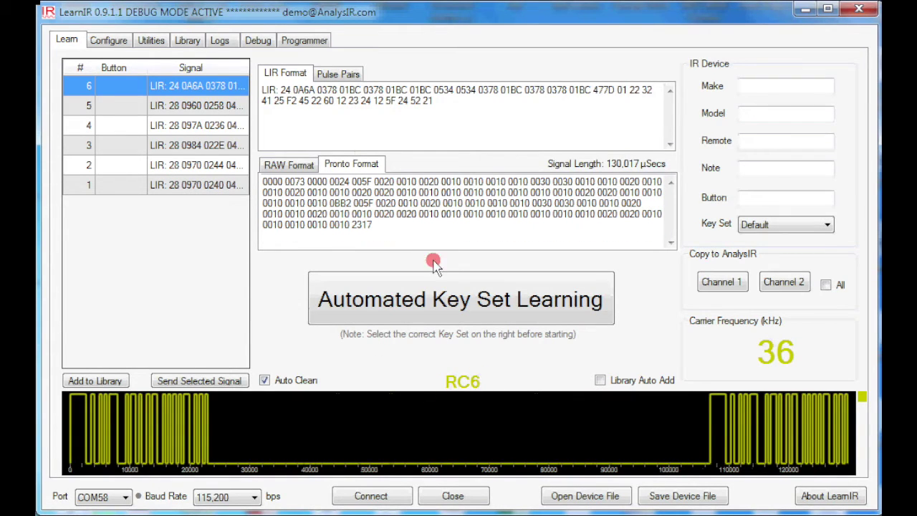
pyautogui.click(287, 164)
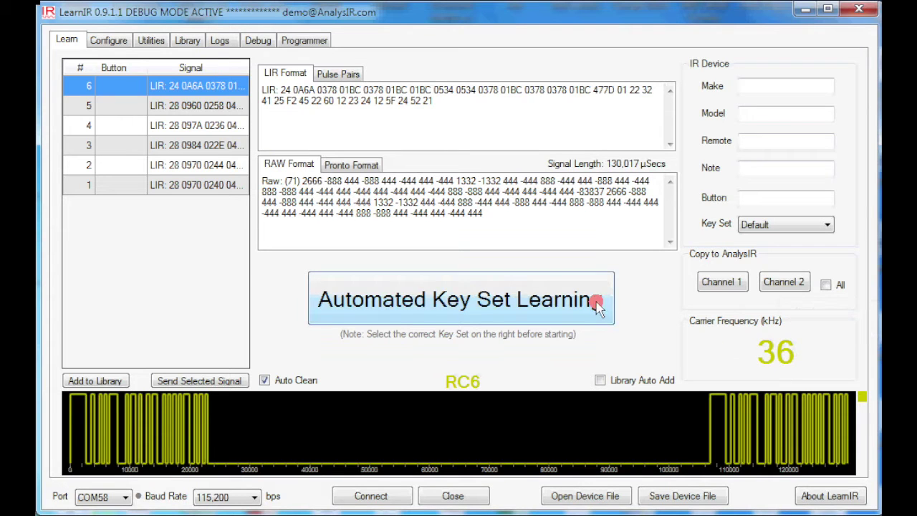
# - Apply Auto Clean to the earlier captures by selecting recorded signals 1 through 6 one after another
pyautogui.click(180, 184)
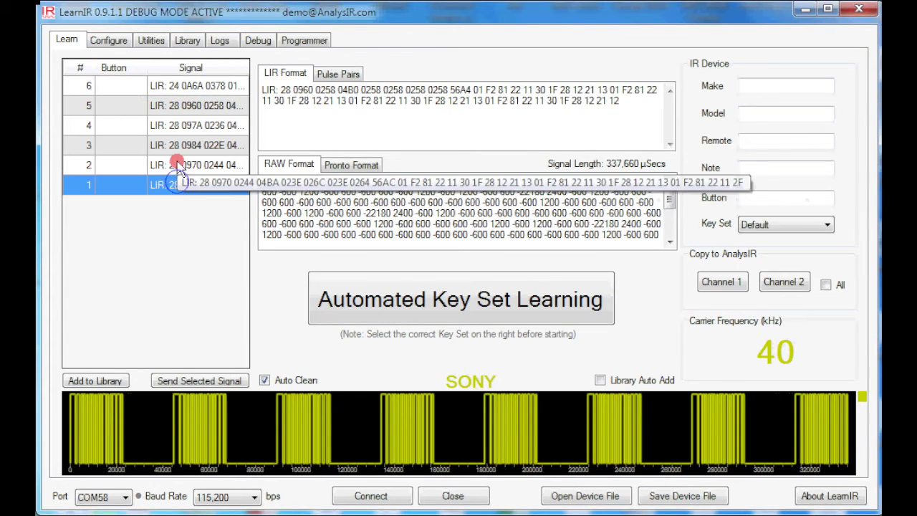
pyautogui.click(177, 161)
pyautogui.click(177, 143)
pyautogui.click(177, 127)
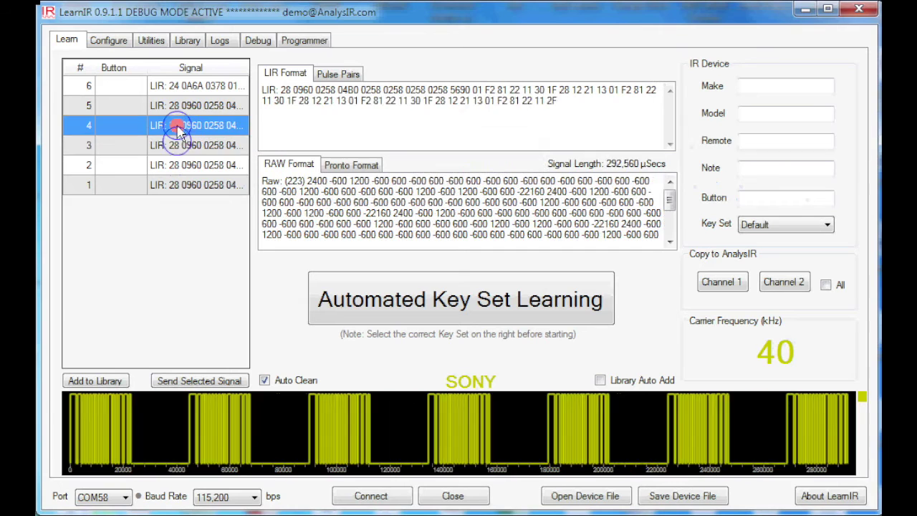
pyautogui.click(177, 107)
pyautogui.click(190, 84)
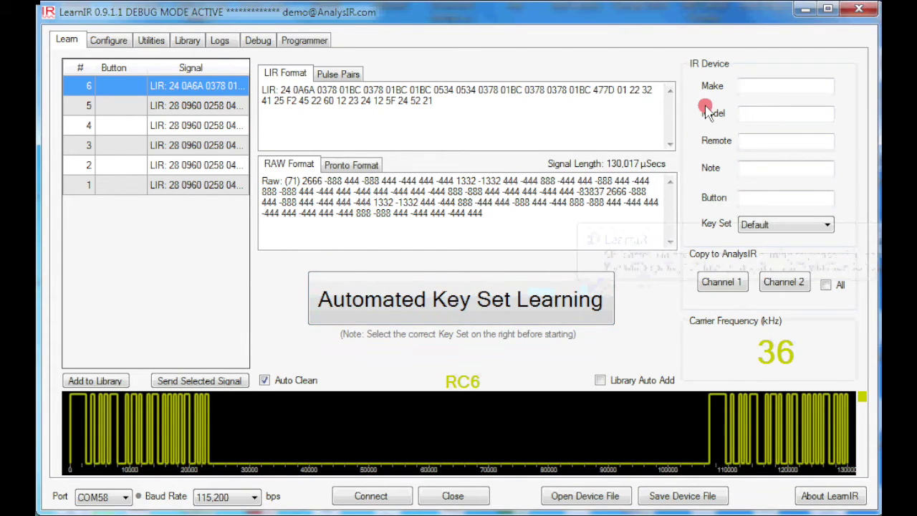
# - Keep the Default key set for the IR device and start Automated Key Set Learning
pyautogui.click(769, 225)
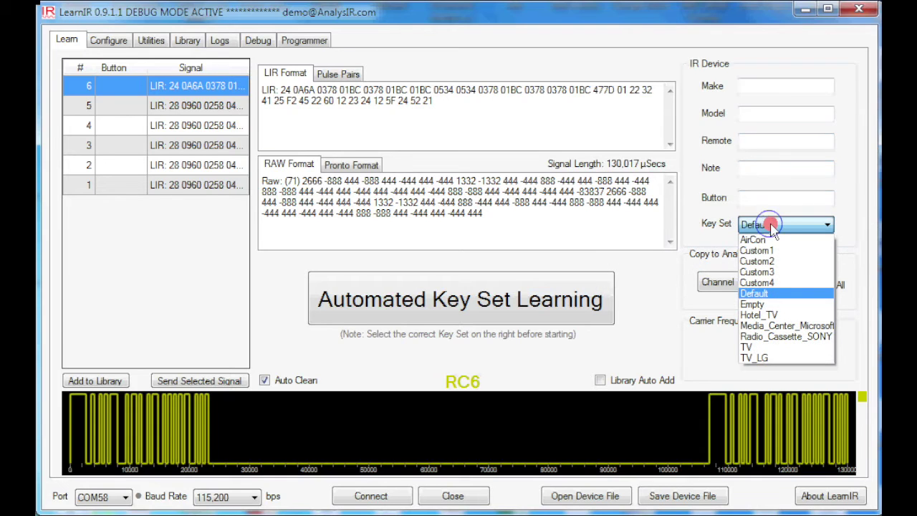
pyautogui.click(756, 293)
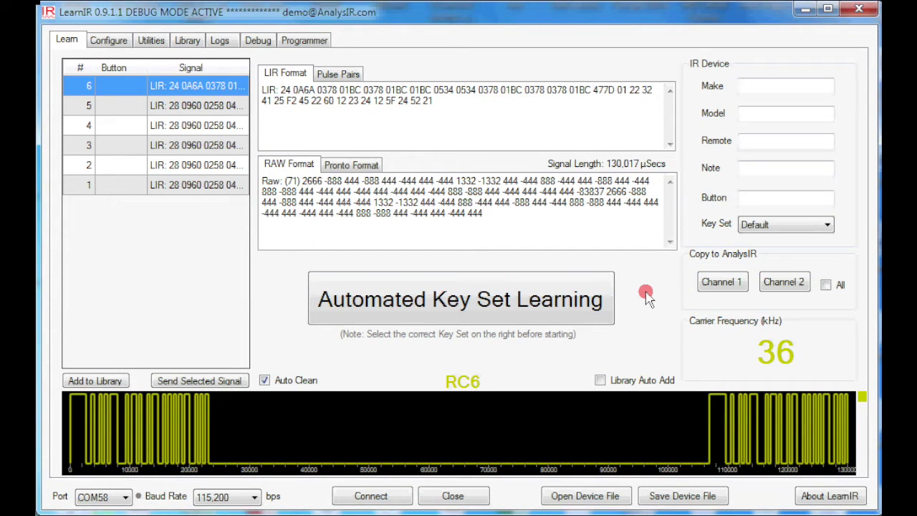
pyautogui.click(542, 302)
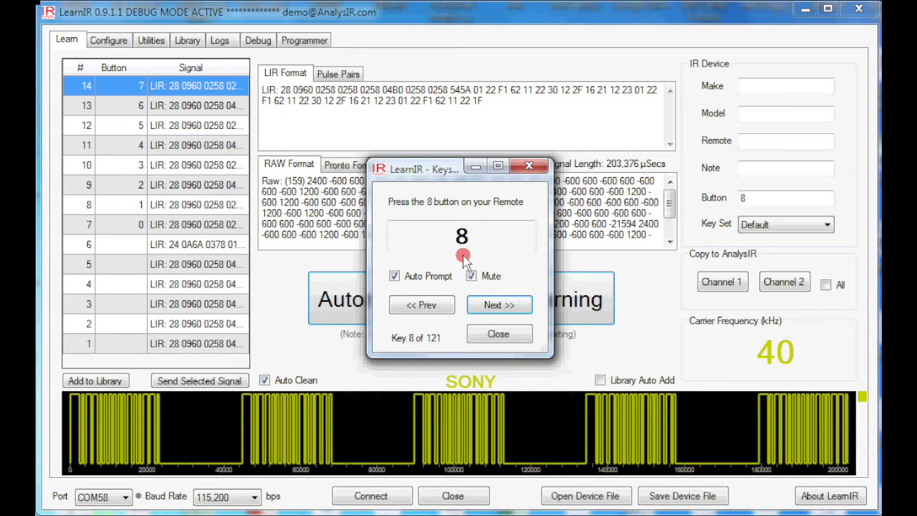
# - Try the audible prompts of the key learning dialog by switching Mute off and back on
pyautogui.click(471, 277)
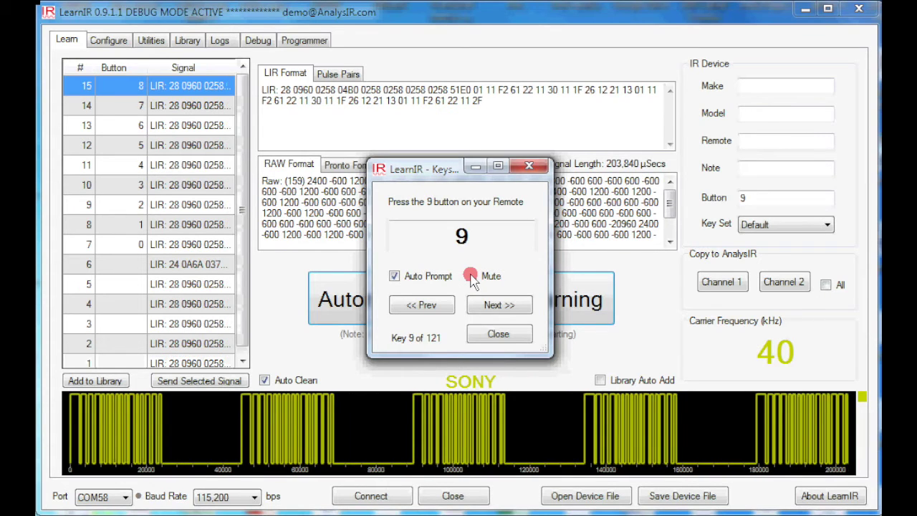
pyautogui.click(472, 278)
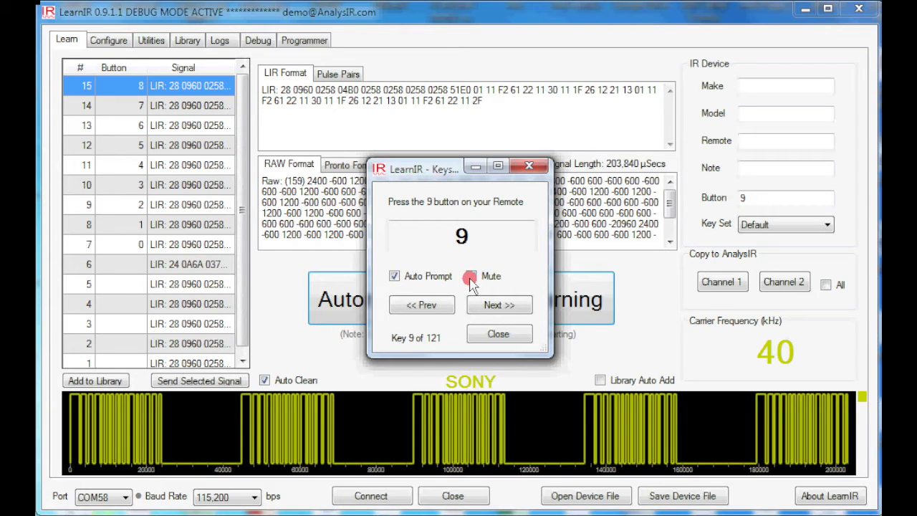
pyautogui.click(470, 278)
pyautogui.click(470, 276)
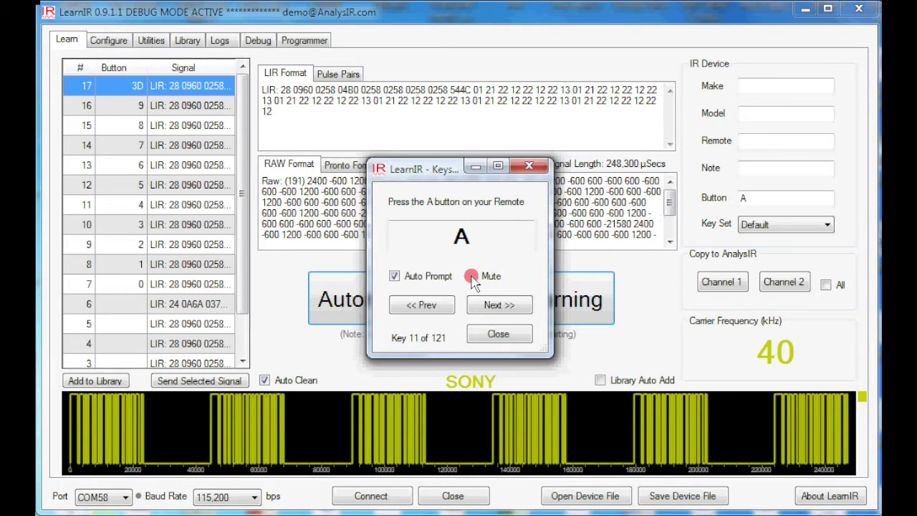
pyautogui.click(476, 278)
pyautogui.click(476, 278)
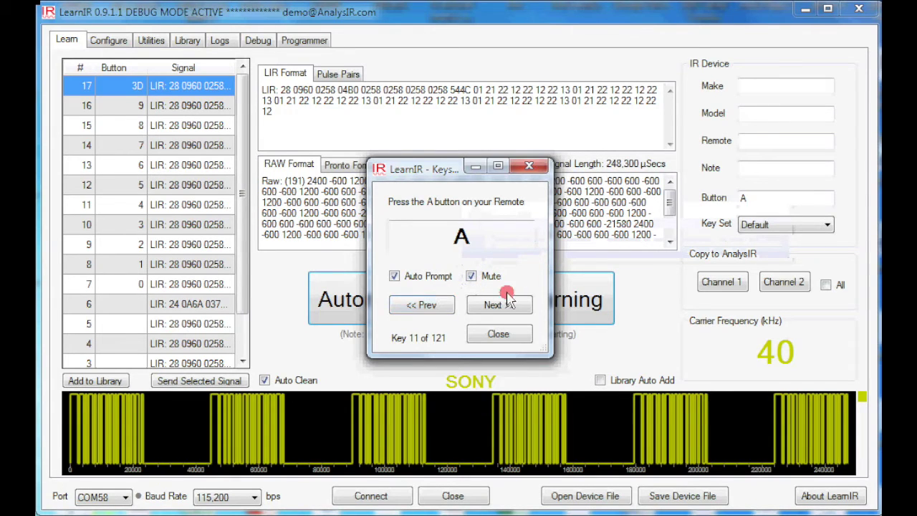
# - Step back to the 3D key prompt, return to the A key prompt, and close the key learning dialog
pyautogui.click(429, 305)
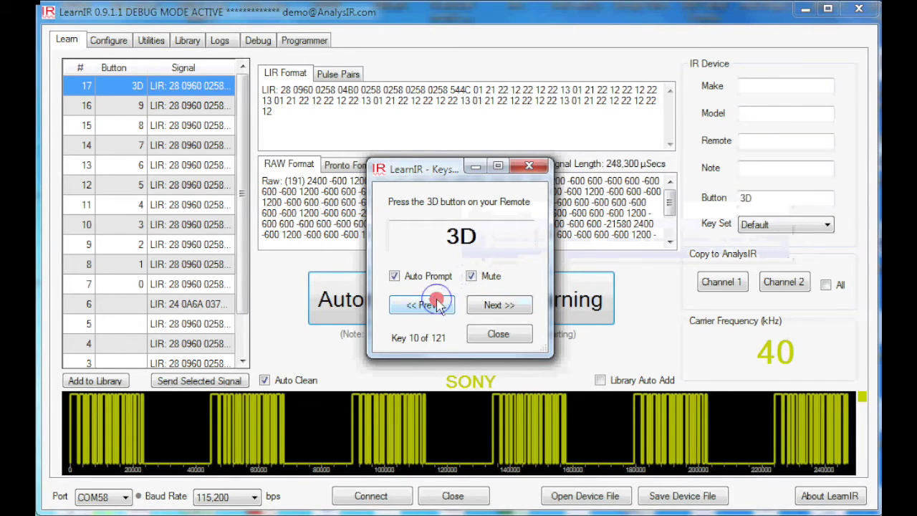
pyautogui.click(486, 307)
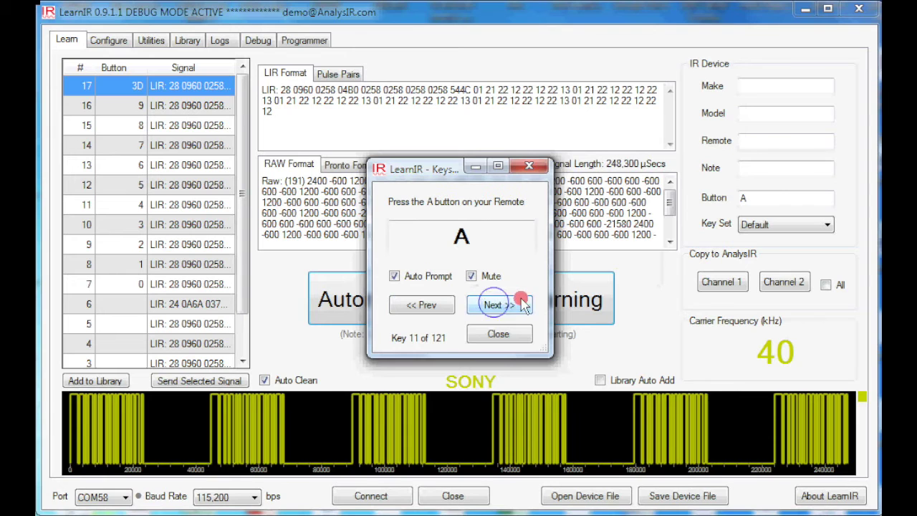
pyautogui.click(502, 334)
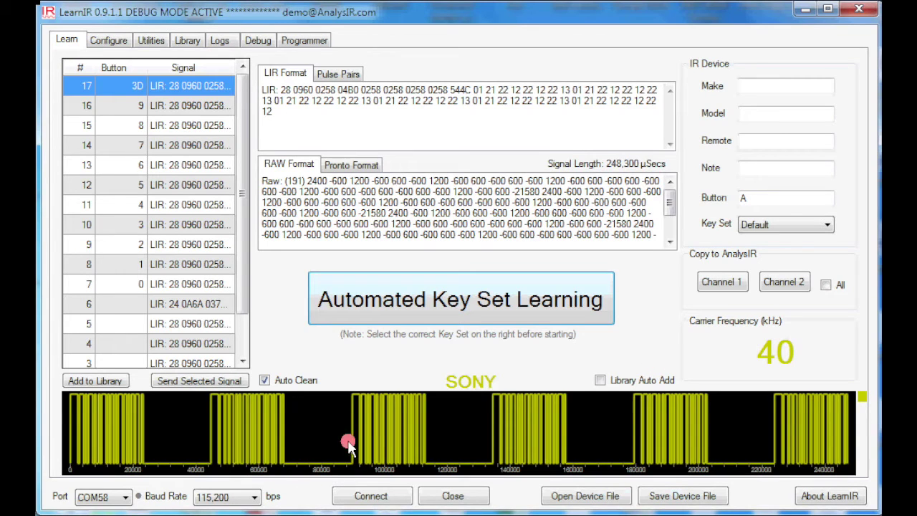
# - Open the device configuration and examine the release, Product ID and Baud Rate options
pyautogui.click(109, 41)
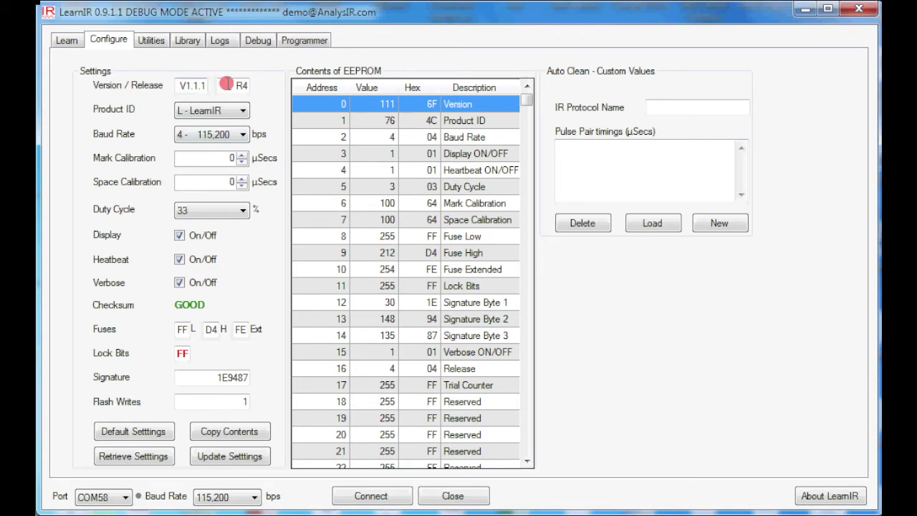
pyautogui.click(228, 85)
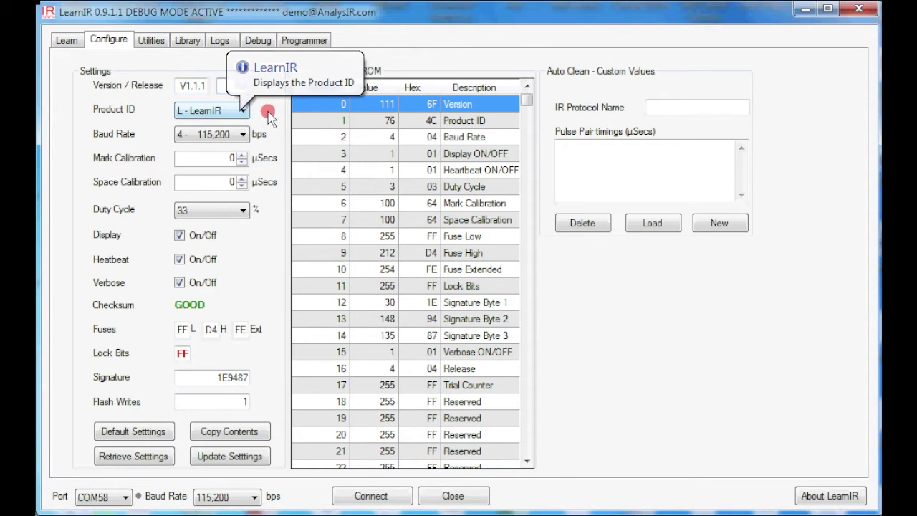
pyautogui.click(231, 110)
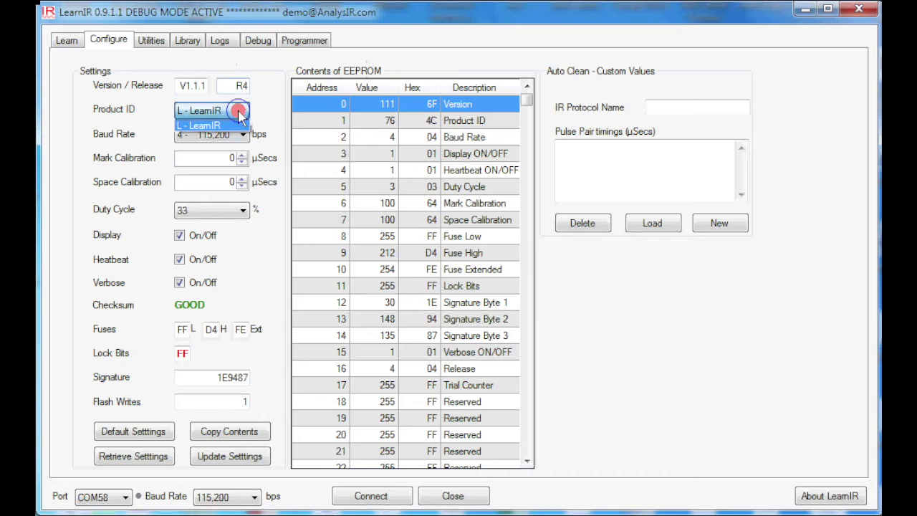
pyautogui.click(239, 112)
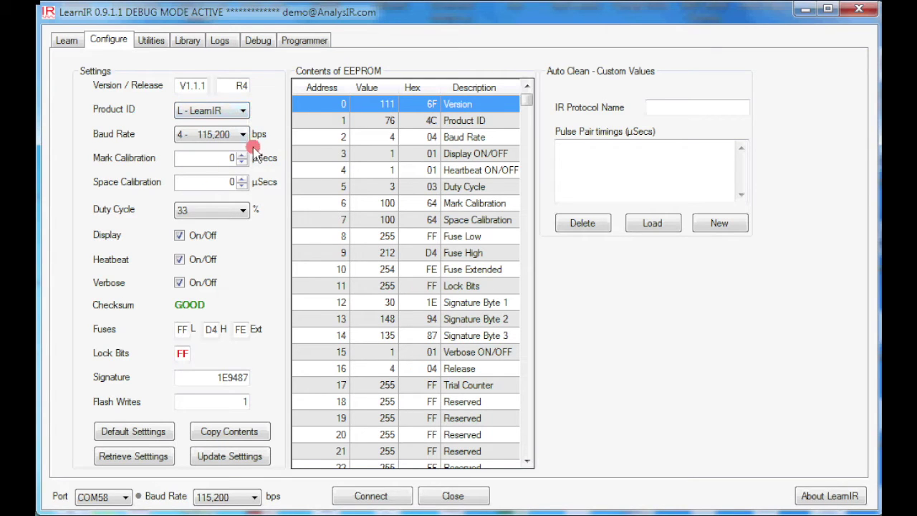
pyautogui.click(244, 136)
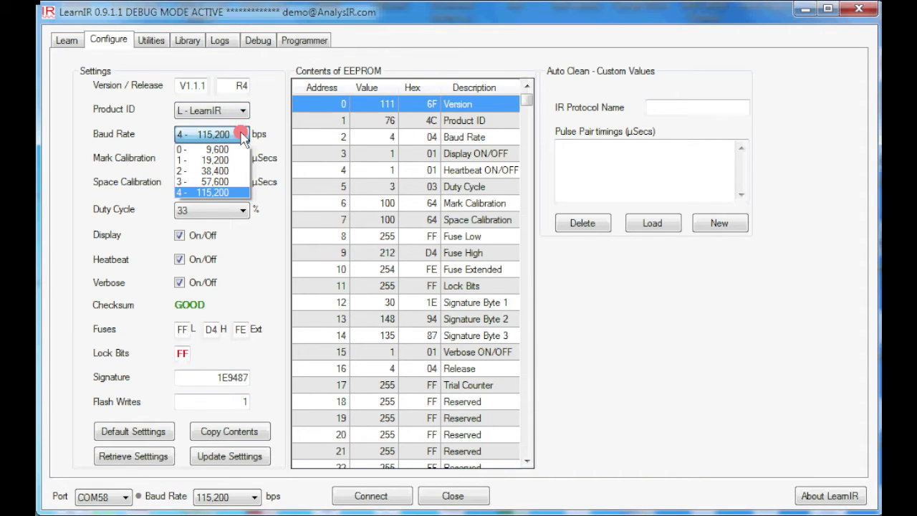
pyautogui.click(244, 136)
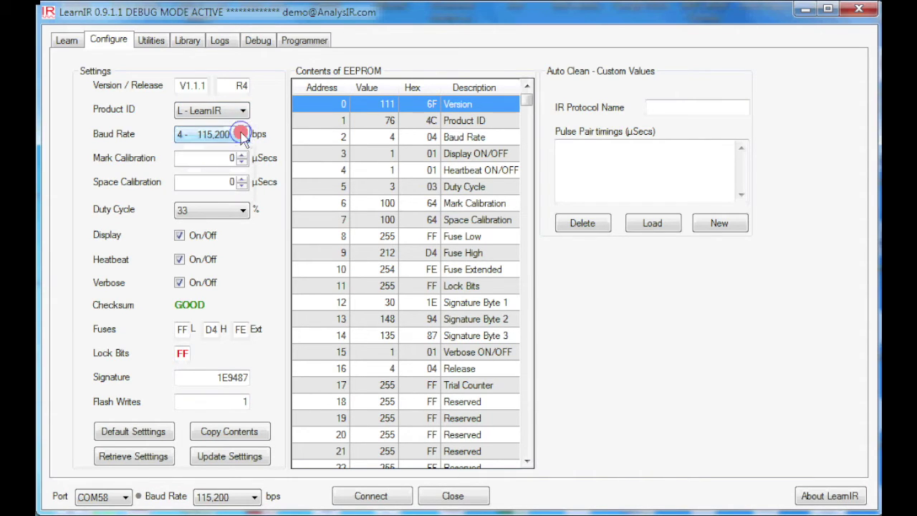
pyautogui.click(243, 136)
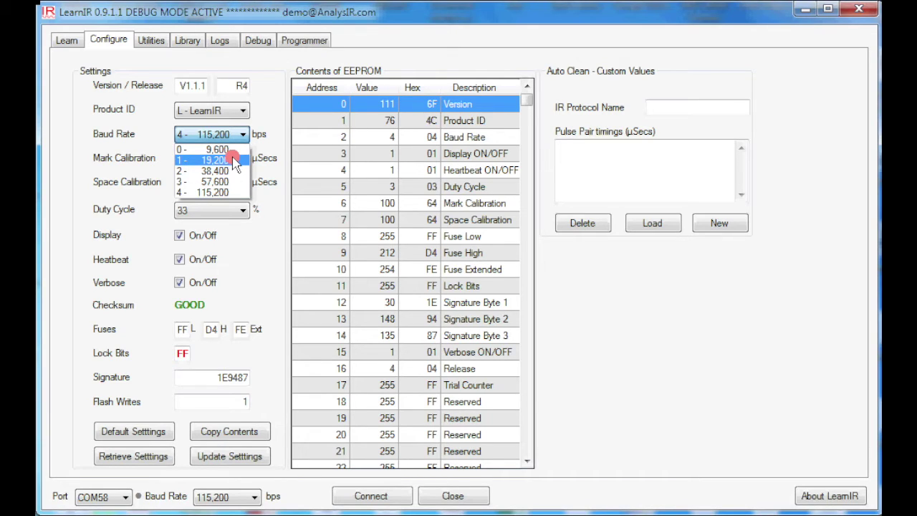
pyautogui.click(280, 106)
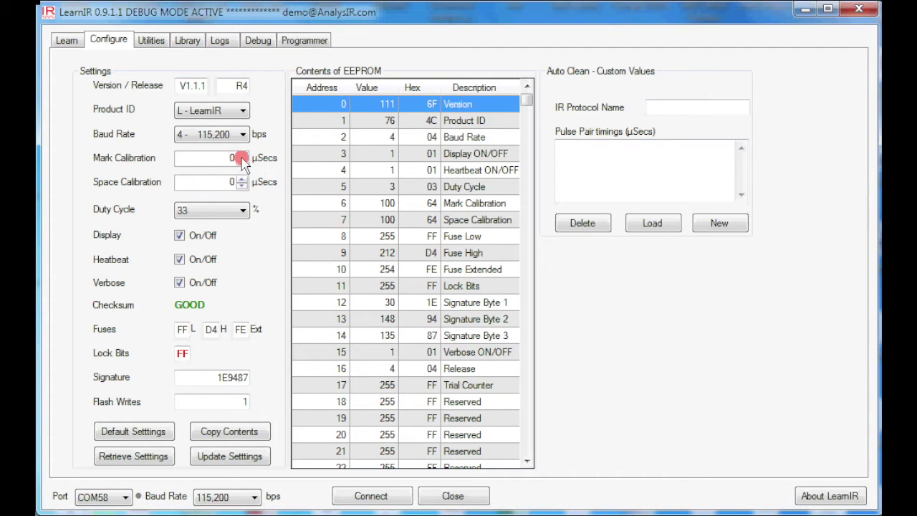
# - Examine the Mark Calibration description and the available Duty Cycle options
pyautogui.moveTo(240, 156)
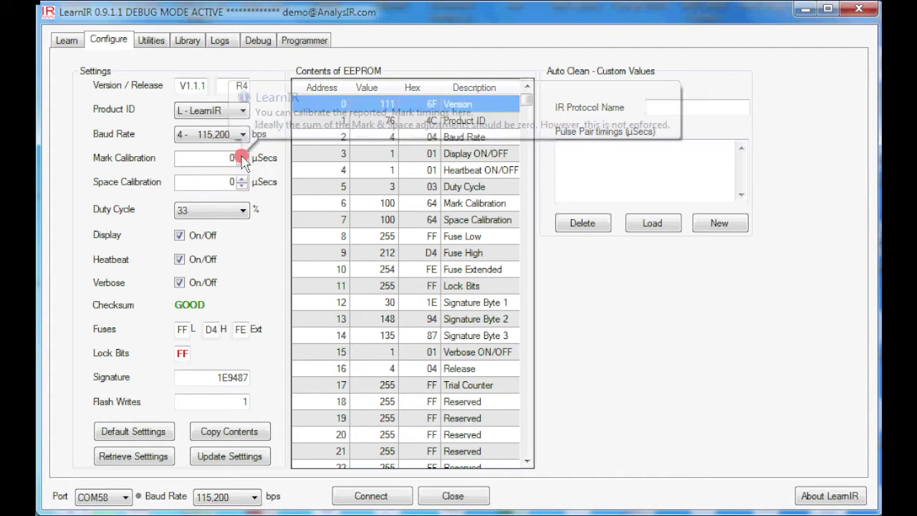
pyautogui.click(245, 215)
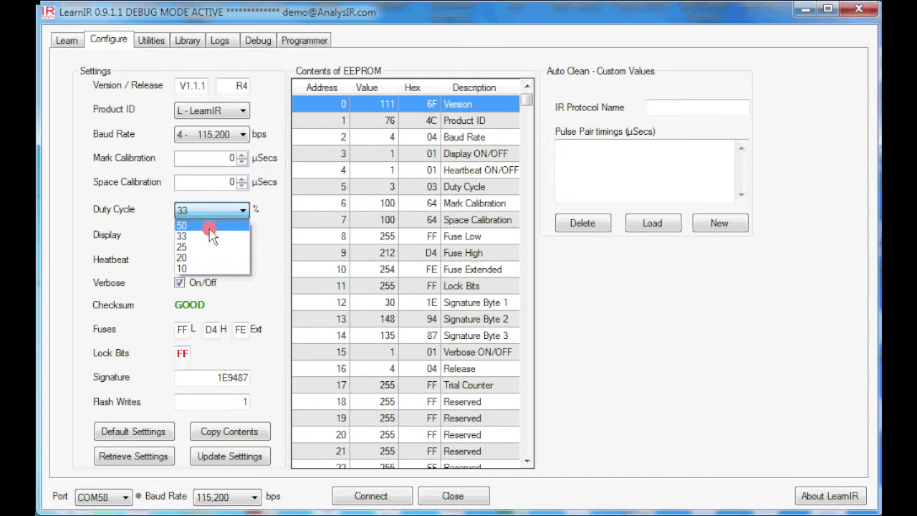
pyautogui.click(274, 210)
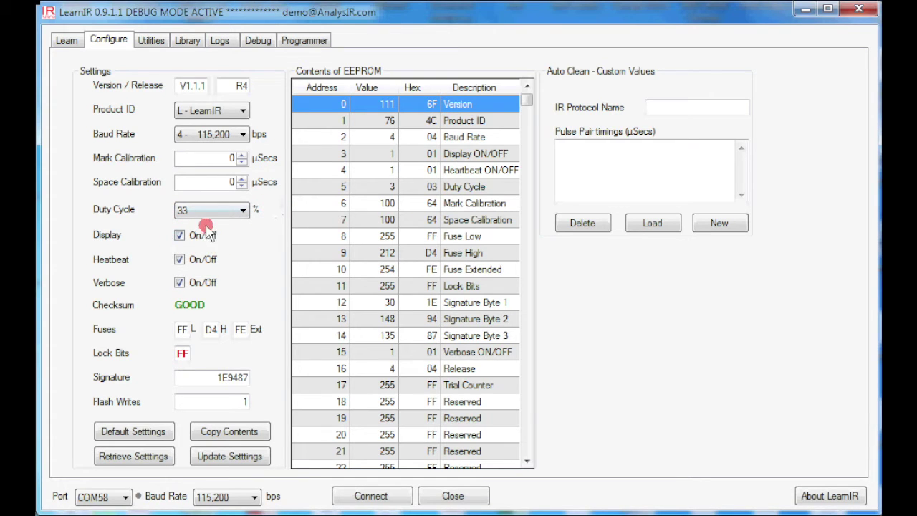
# - Try the Display and Heartbeat settings by switching each off and back on, and read the Verbose description
pyautogui.moveTo(198, 243)
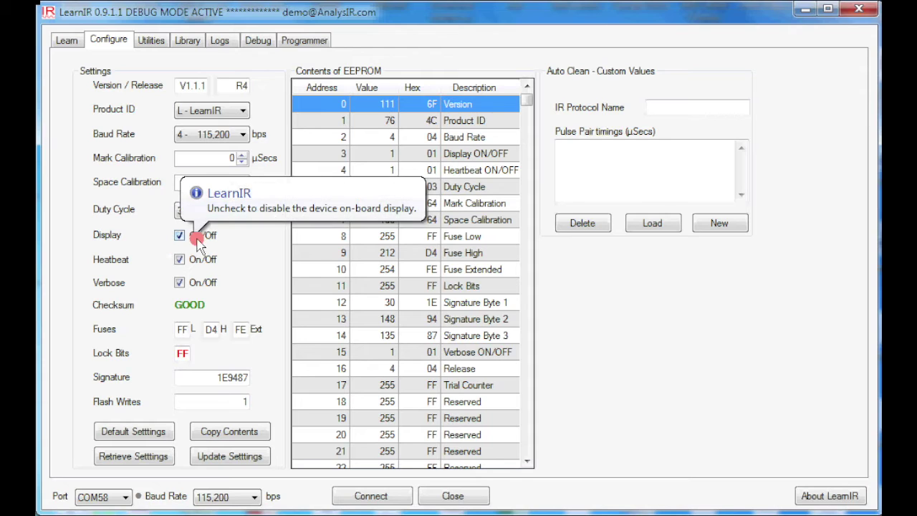
pyautogui.click(179, 236)
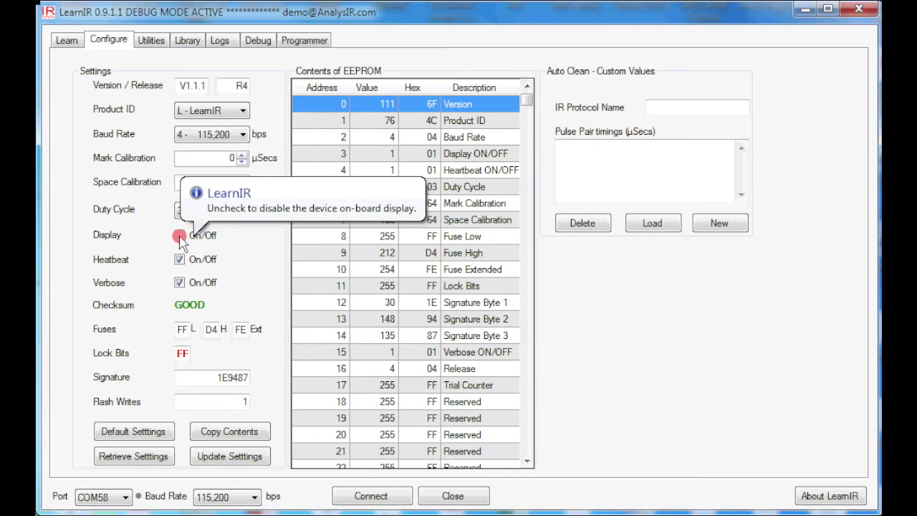
pyautogui.click(179, 237)
pyautogui.click(180, 259)
pyautogui.click(179, 259)
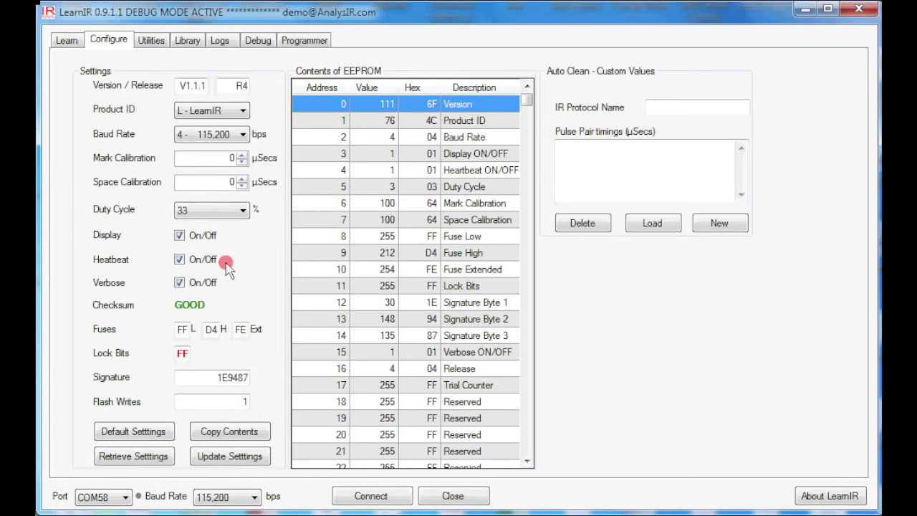
pyautogui.moveTo(222, 259)
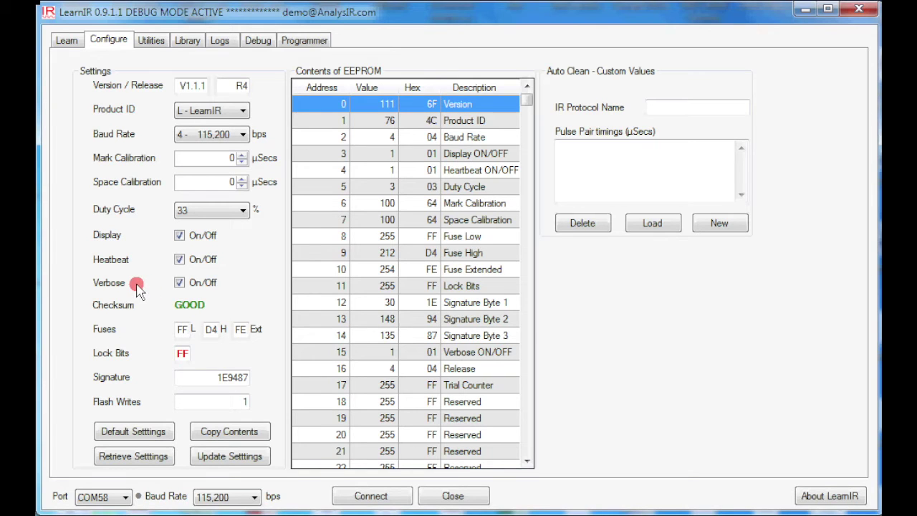
pyautogui.moveTo(128, 288)
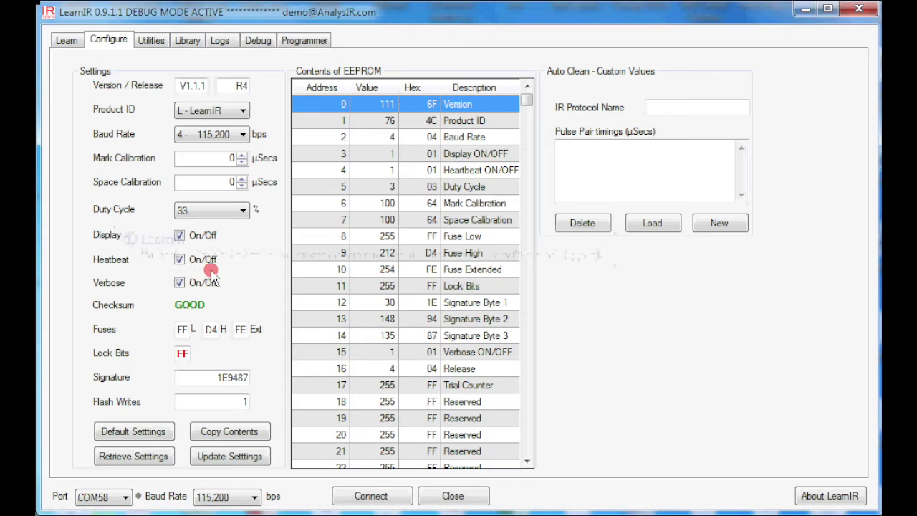
pyautogui.moveTo(220, 287)
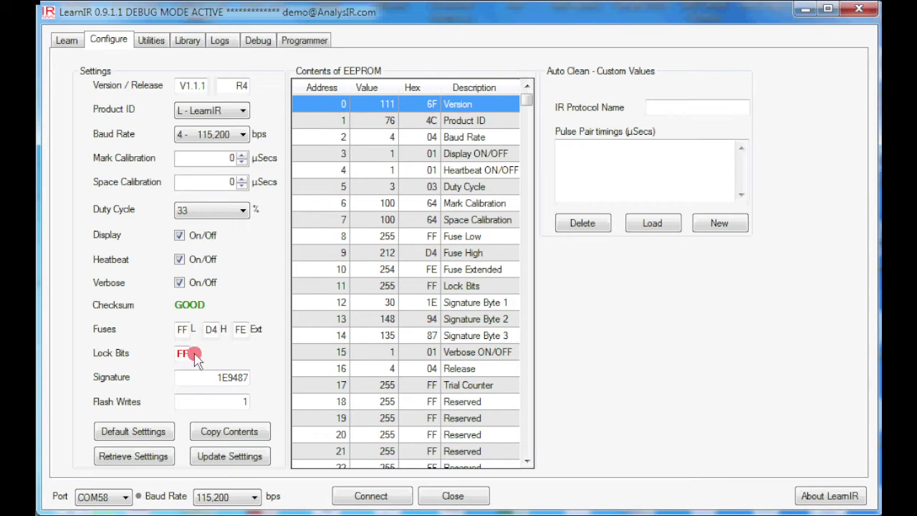
# - Examine the device's Lock Bits and Signature values
pyautogui.moveTo(181, 355)
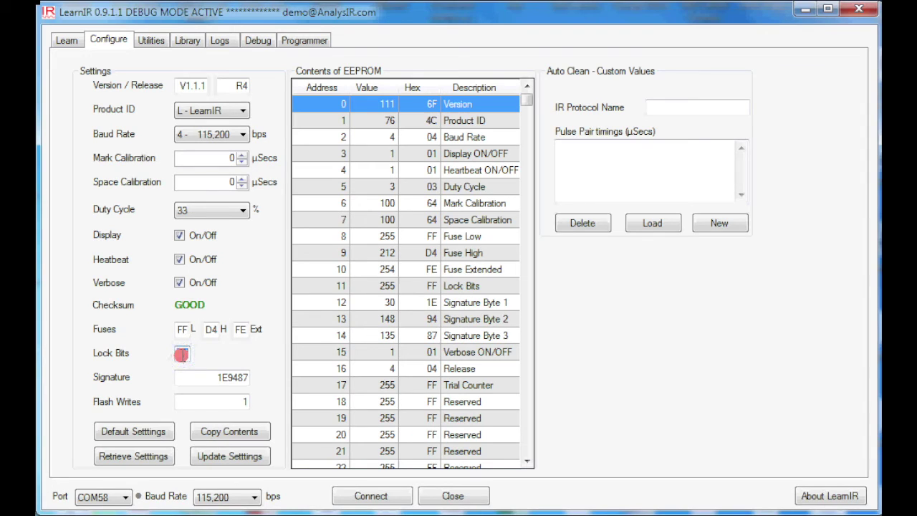
pyautogui.doubleClick(182, 354)
pyautogui.click(184, 352)
pyautogui.doubleClick(234, 377)
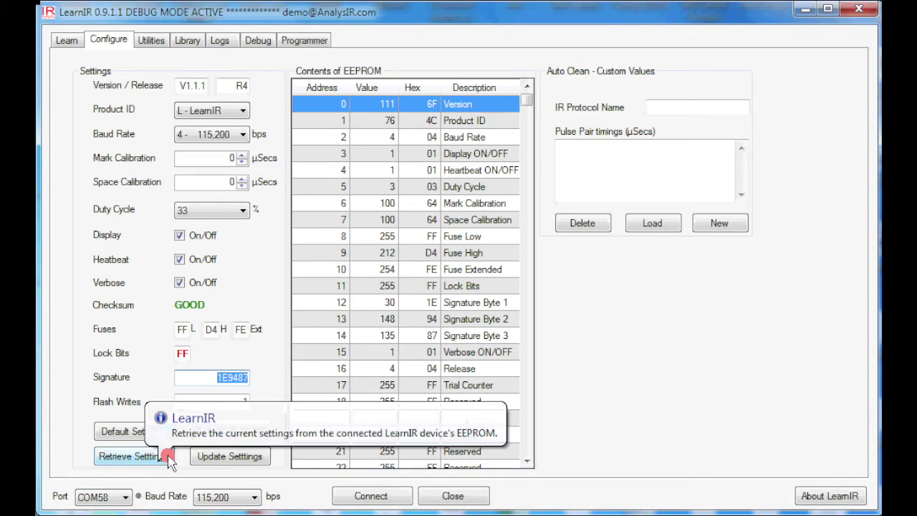
# - Retrieve the current settings from the device's EEPROM and copy the EEPROM contents
pyautogui.click(129, 459)
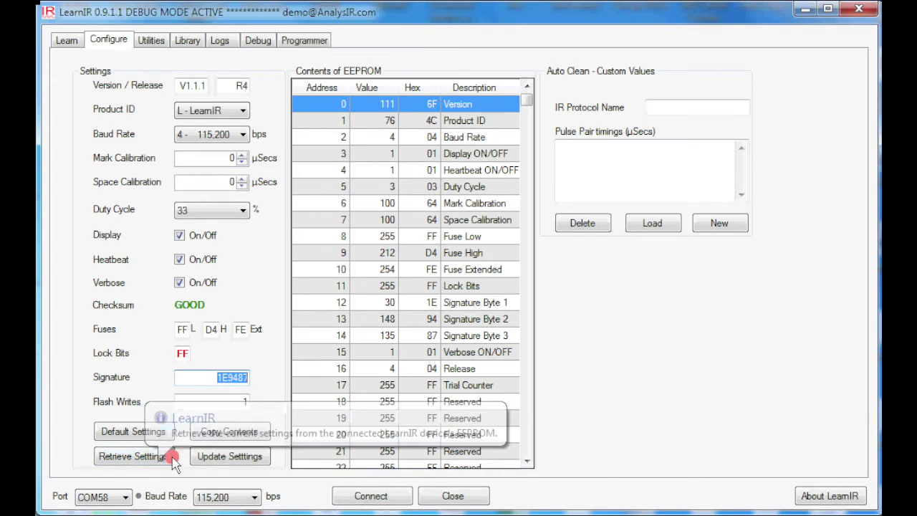
pyautogui.click(133, 458)
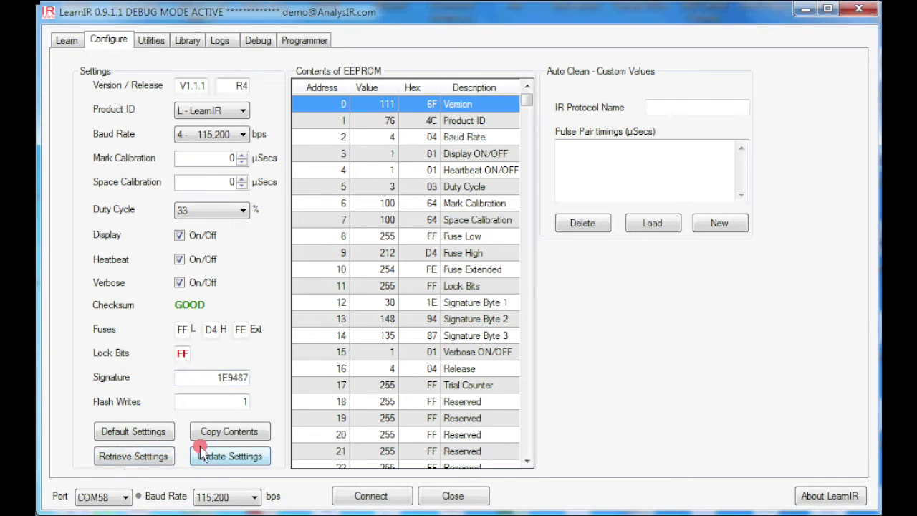
pyautogui.click(218, 434)
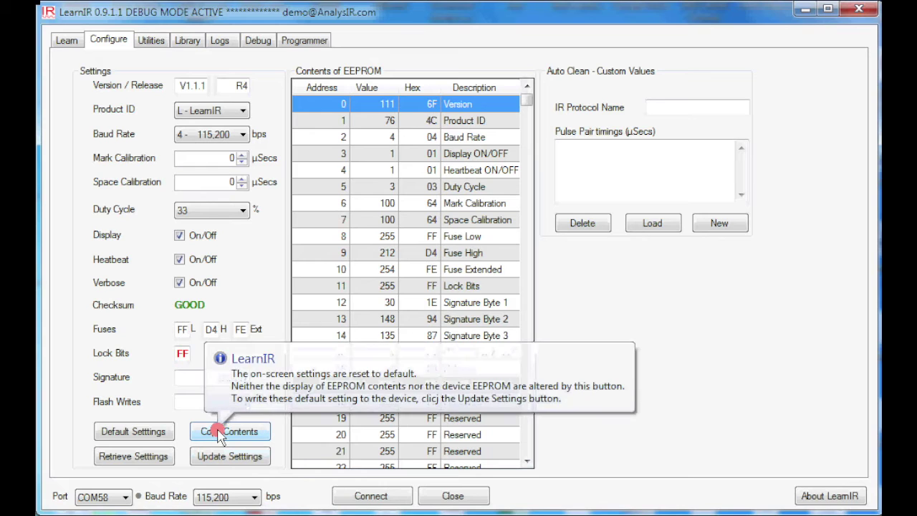
# - Reset the on-screen device settings to their defaults and update the device with them
pyautogui.click(87, 403)
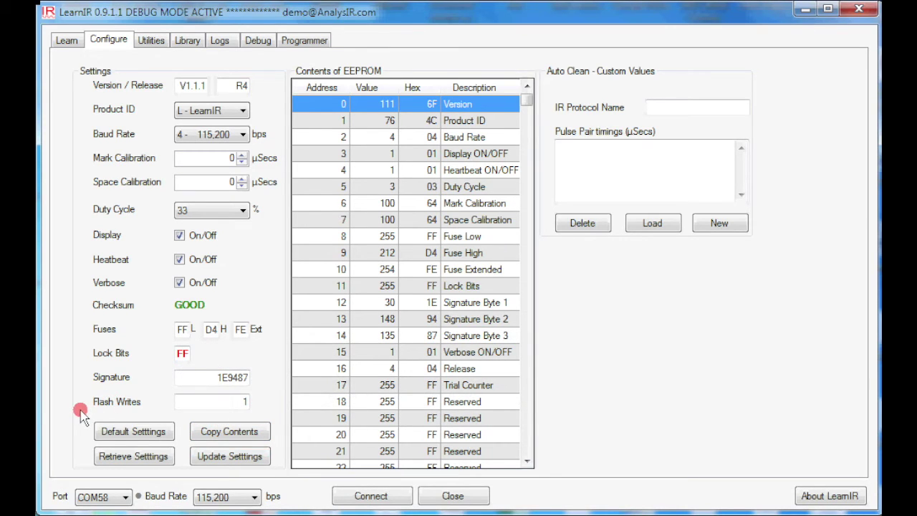
pyautogui.click(122, 434)
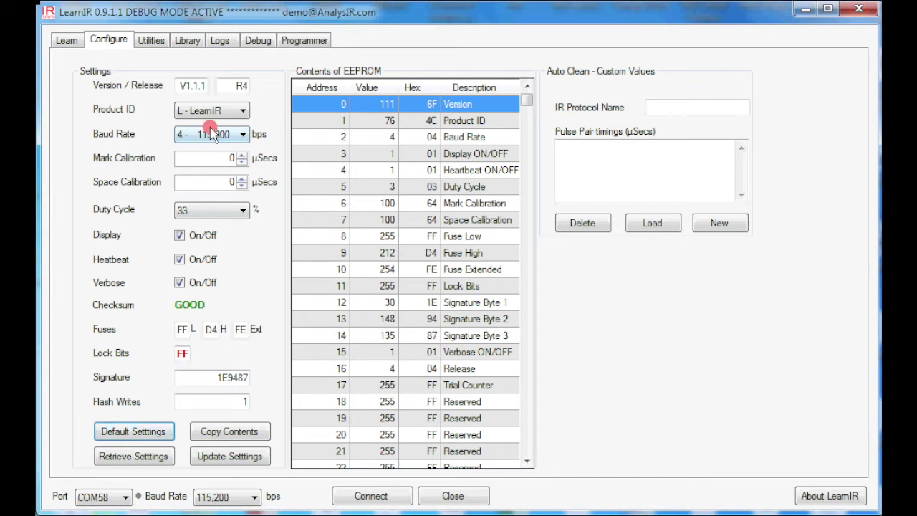
pyautogui.click(221, 457)
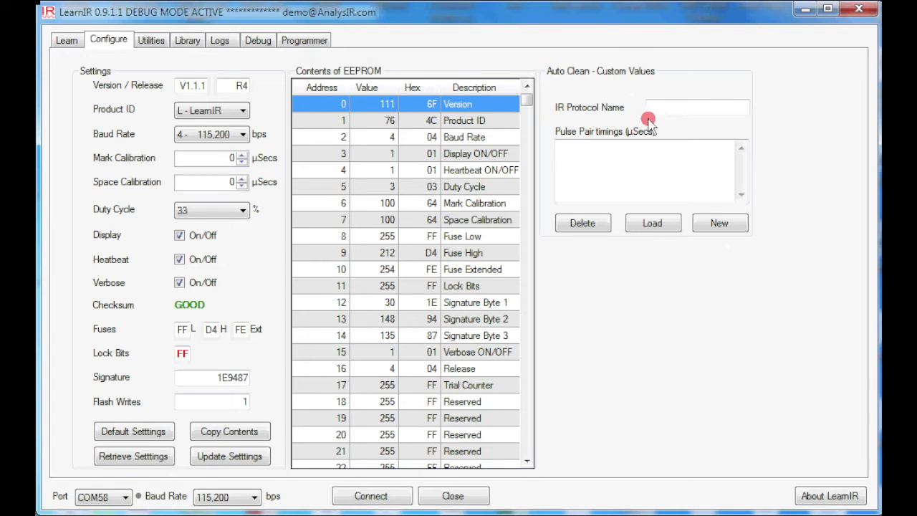
# - Load the Default_Pulse_Pair file as the custom Auto Clean values
pyautogui.click(672, 106)
pyautogui.moveTo(672, 106)
pyautogui.click(654, 224)
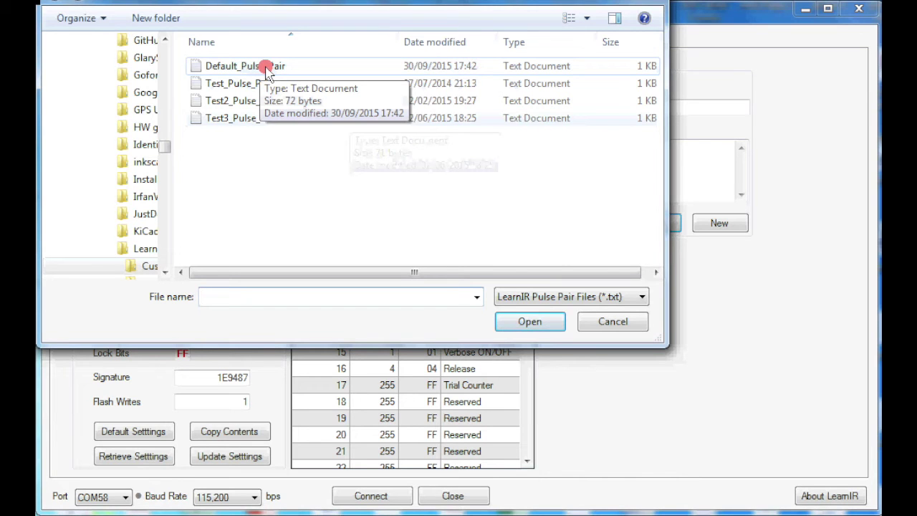
pyautogui.doubleClick(265, 66)
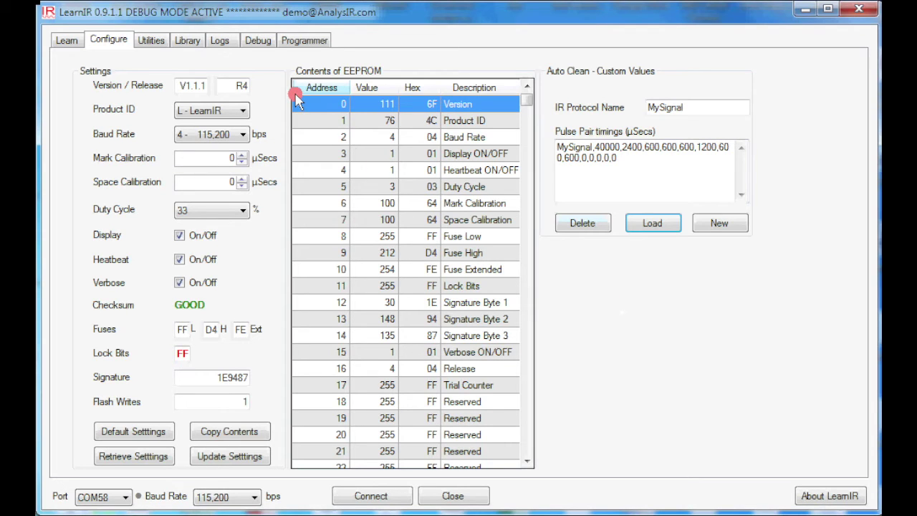
# - Open the utilities and look through the IR Jammer's frequency options
pyautogui.click(152, 41)
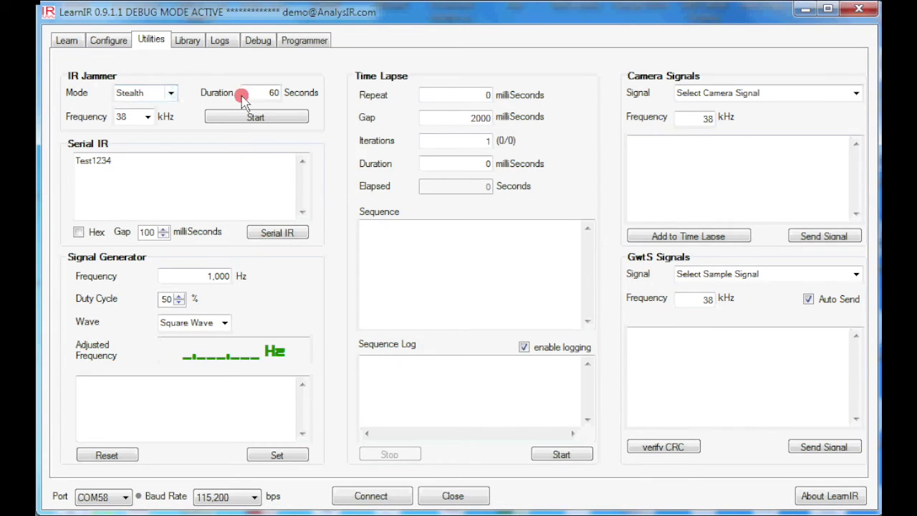
pyautogui.click(147, 117)
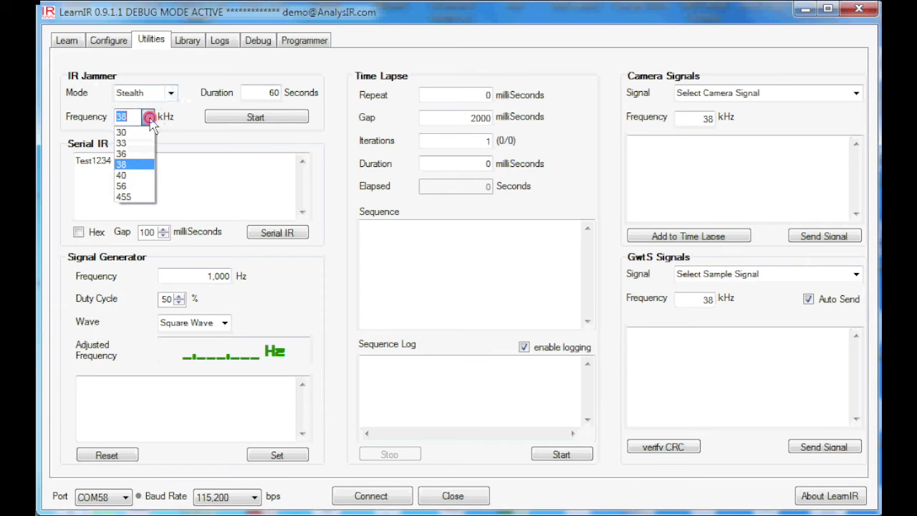
pyautogui.click(147, 118)
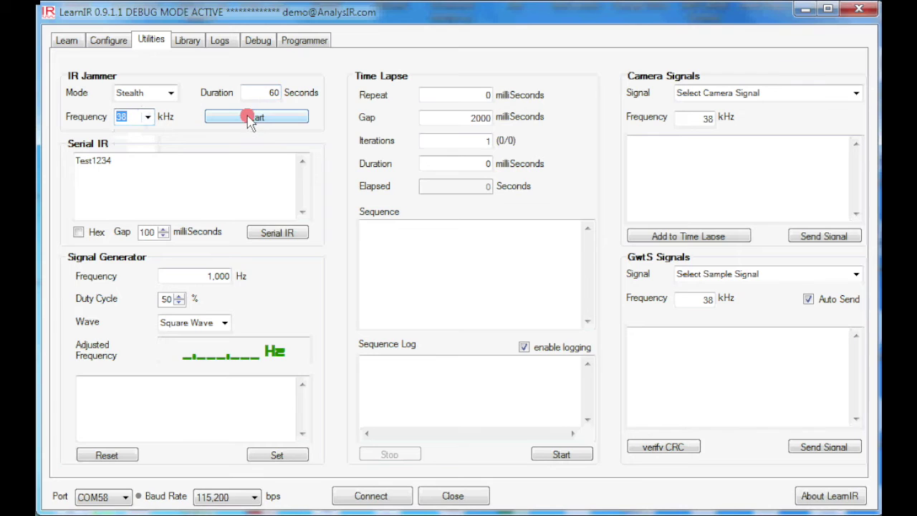
# - Set the IR Jammer mode to Pulsed
pyautogui.click(172, 98)
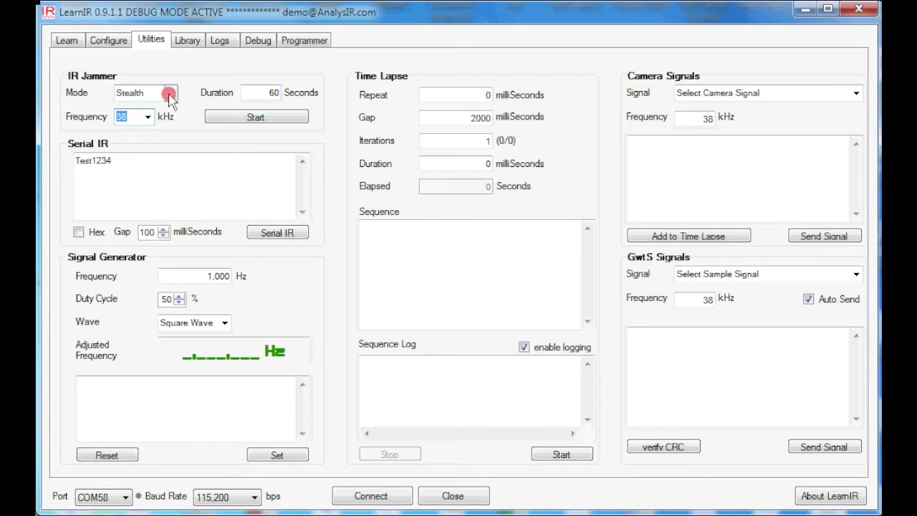
pyautogui.click(171, 98)
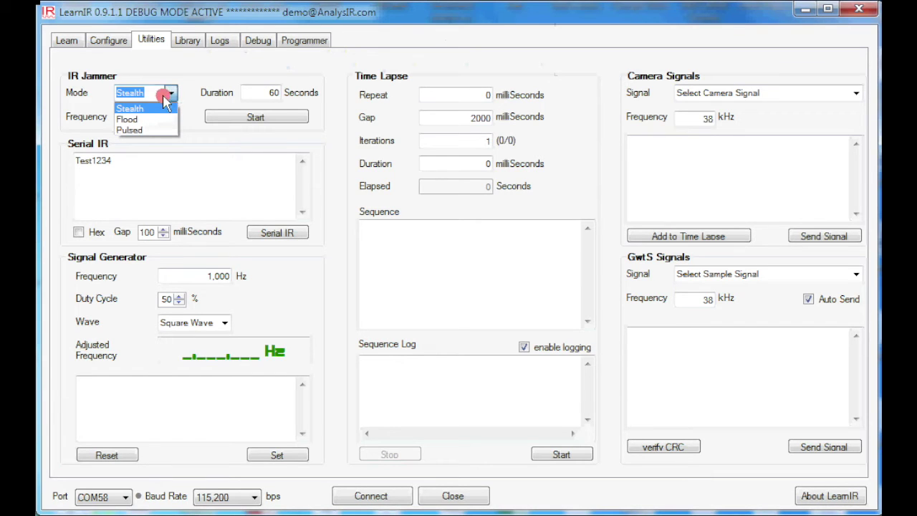
pyautogui.click(171, 96)
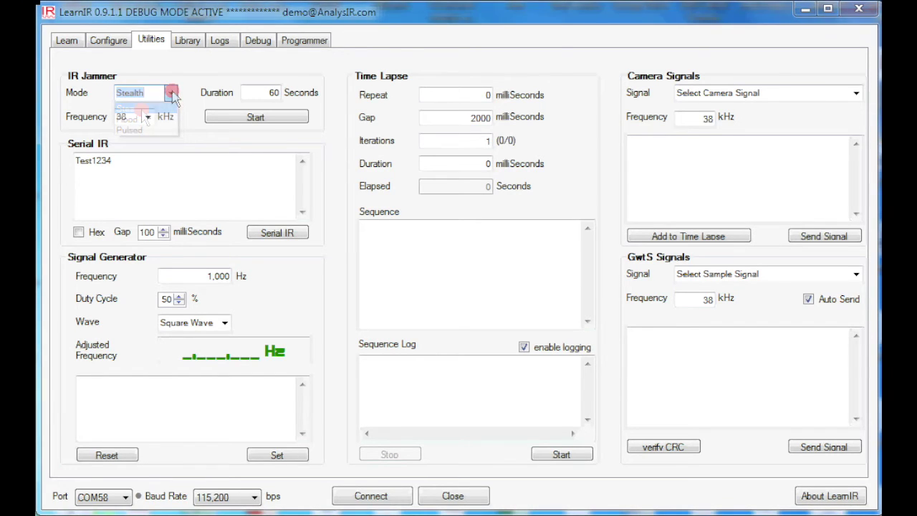
pyautogui.click(172, 96)
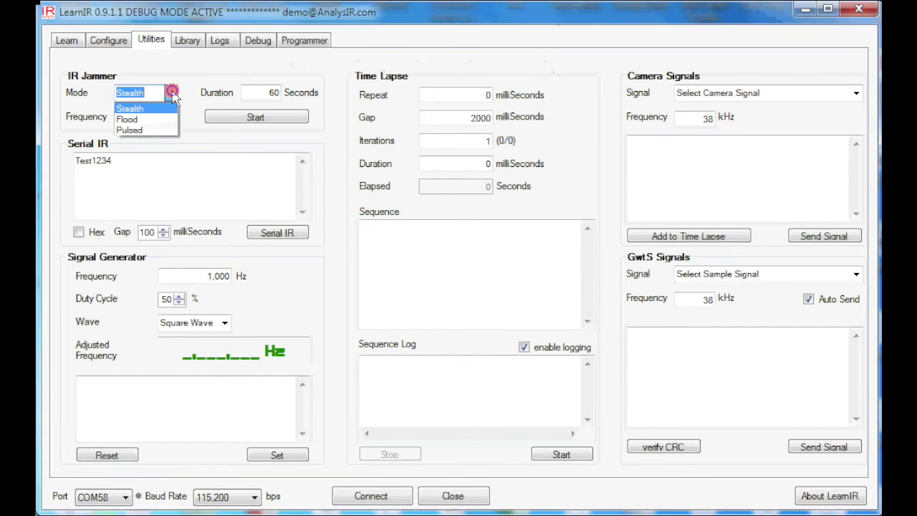
pyautogui.click(147, 130)
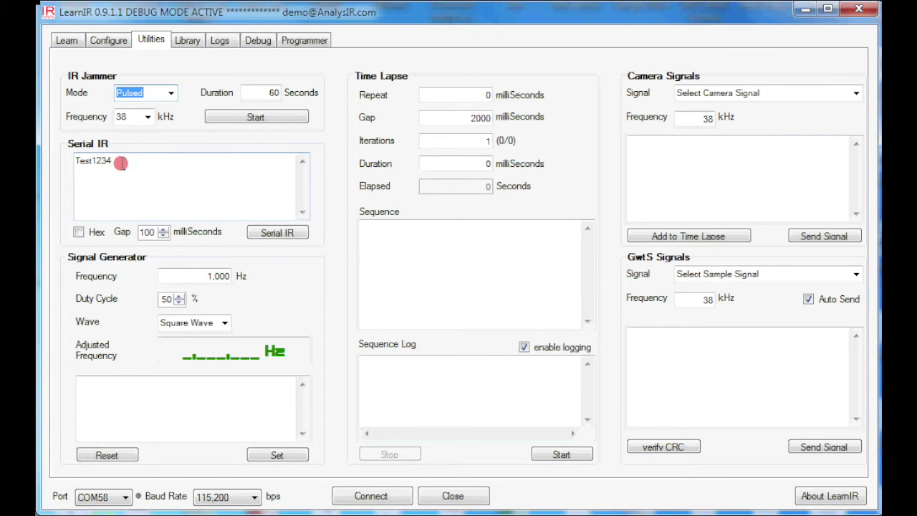
# - Send the text Test1234 through Serial IR with hex mode off
pyautogui.click(79, 232)
pyautogui.click(78, 232)
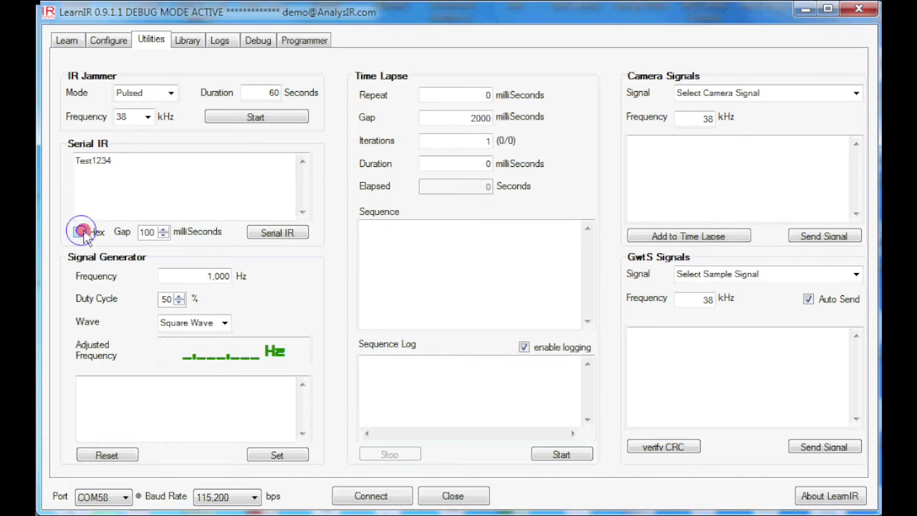
pyautogui.click(113, 159)
pyautogui.press('BackSpace')
pyautogui.write('4')
pyautogui.click(293, 235)
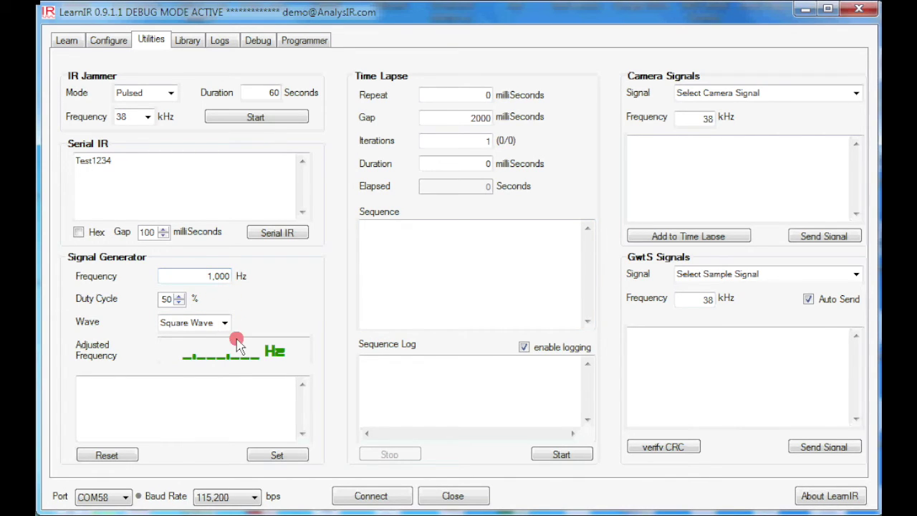
# - Apply the signal generator's 1,000 Hz square wave at a 50% duty cycle
pyautogui.click(277, 456)
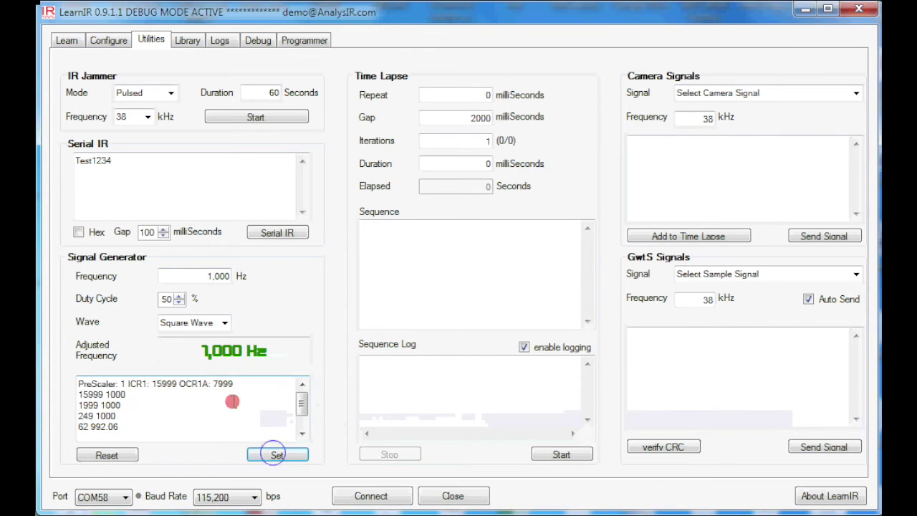
pyautogui.moveTo(247, 366)
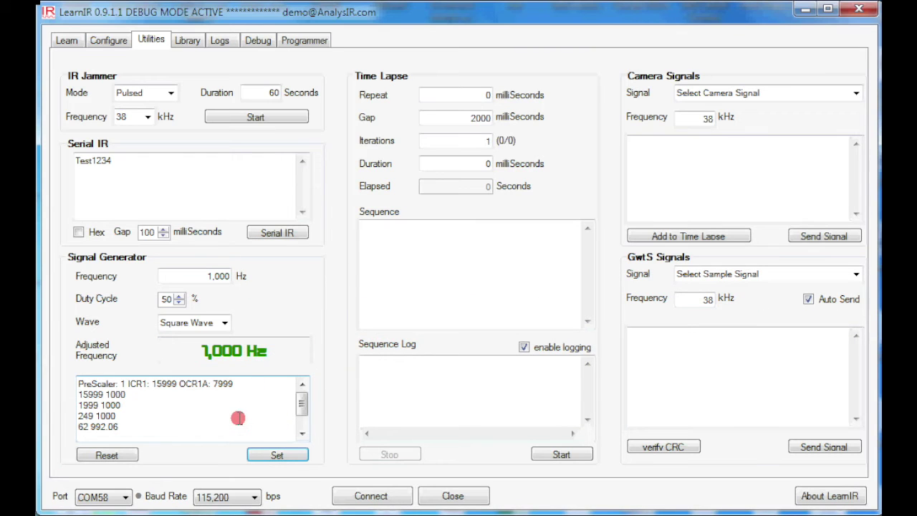
pyautogui.moveTo(238, 418)
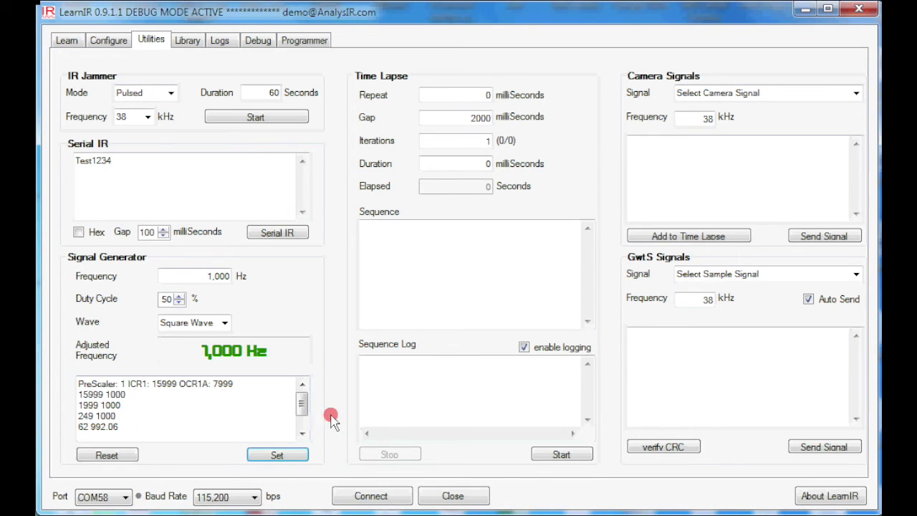
# - Look through the signal generator's waveform options and examine its duty cycle setting
pyautogui.click(224, 322)
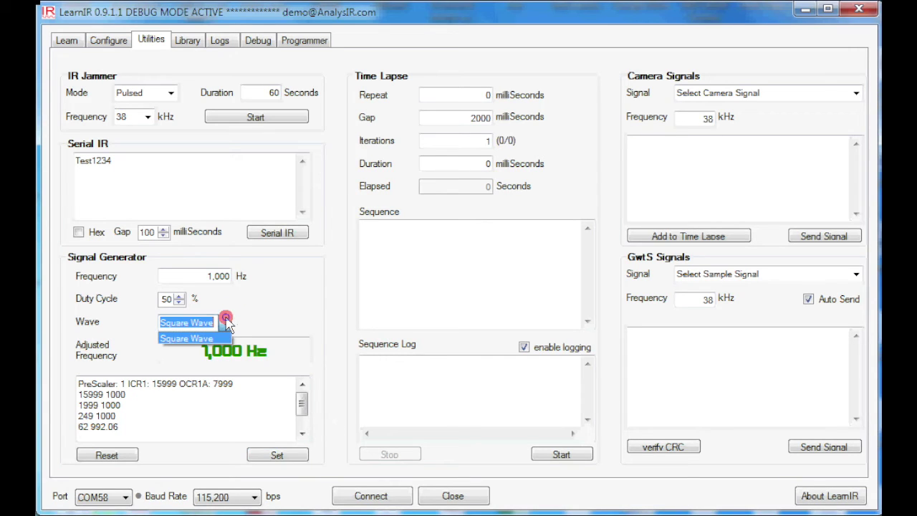
pyautogui.click(225, 321)
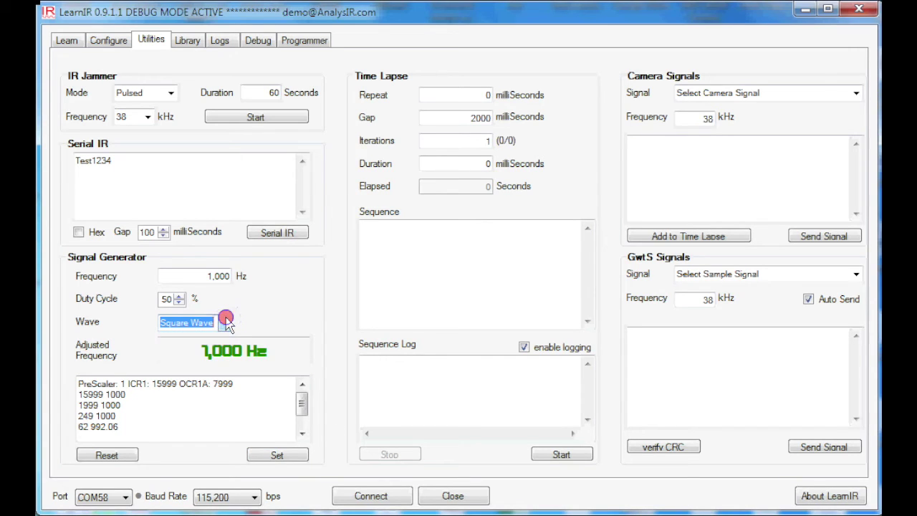
pyautogui.click(162, 303)
pyautogui.click(175, 302)
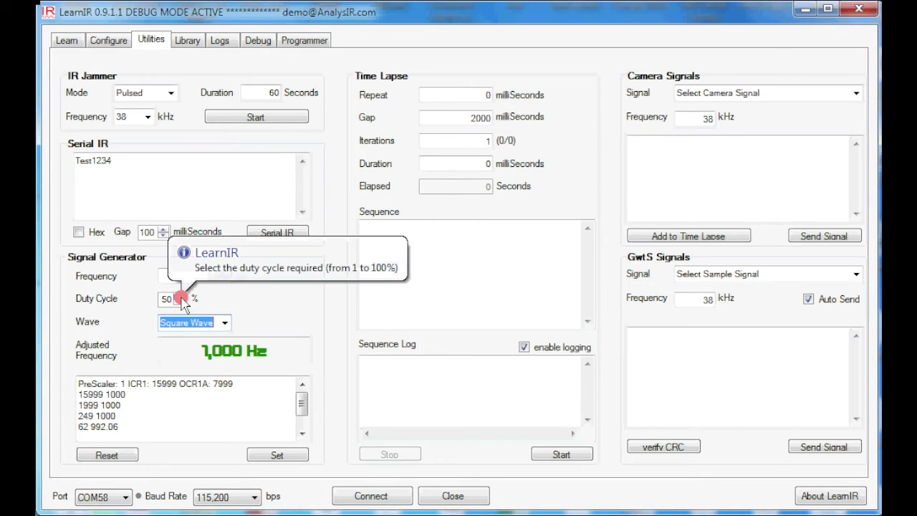
pyautogui.moveTo(183, 301); pyautogui.dragTo(165, 301)
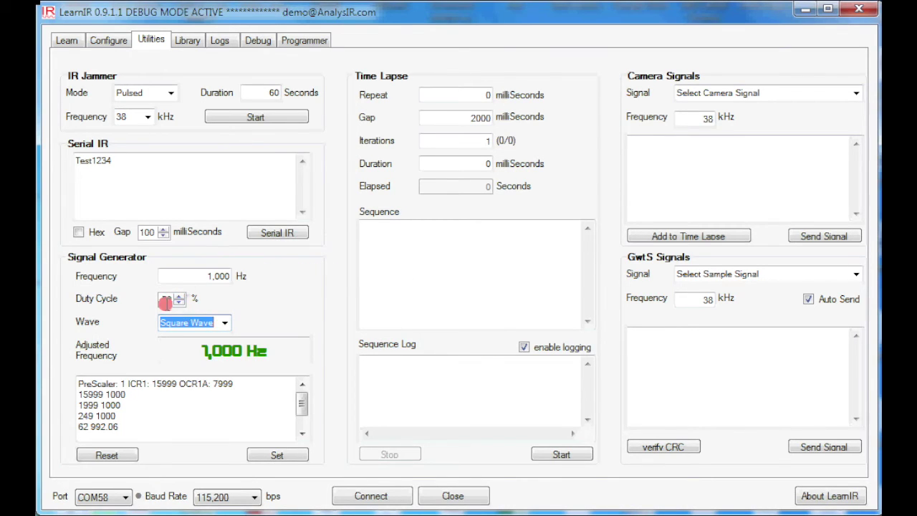
# - Try the signal generator at 1,000,000 Hz and again at 8,000,000 Hz, applying each frequency
pyautogui.click(228, 275)
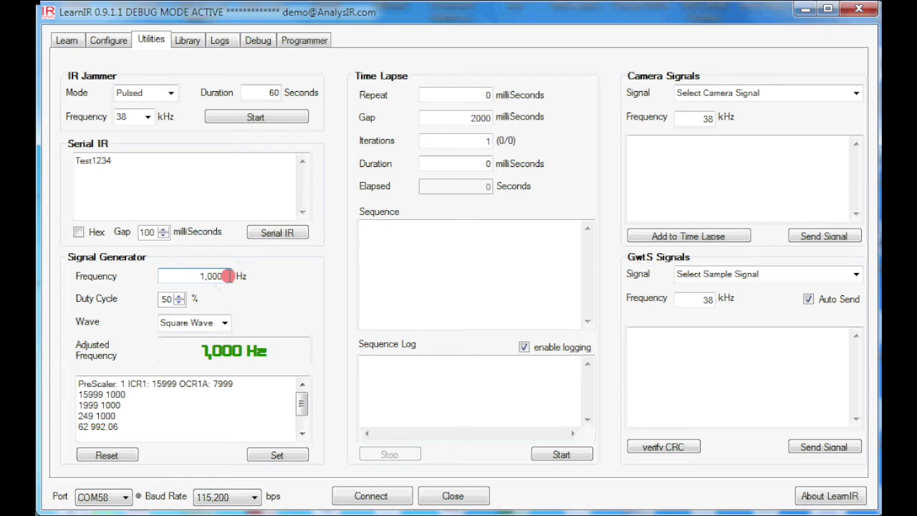
pyautogui.click(275, 457)
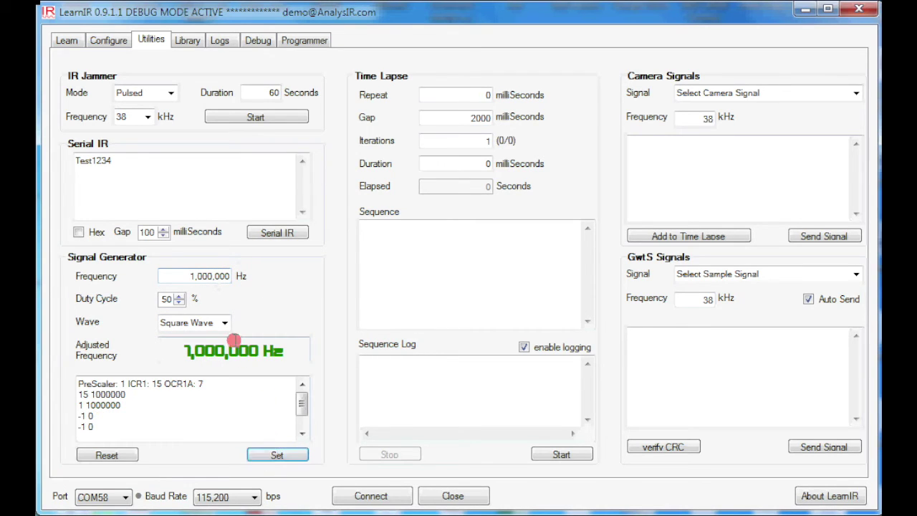
pyautogui.click(192, 276)
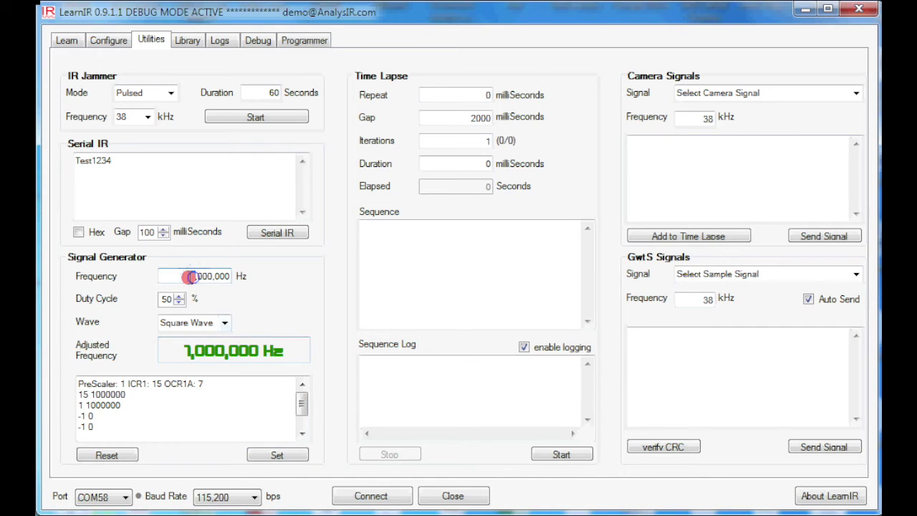
pyautogui.press('BackSpace')
pyautogui.write('8')
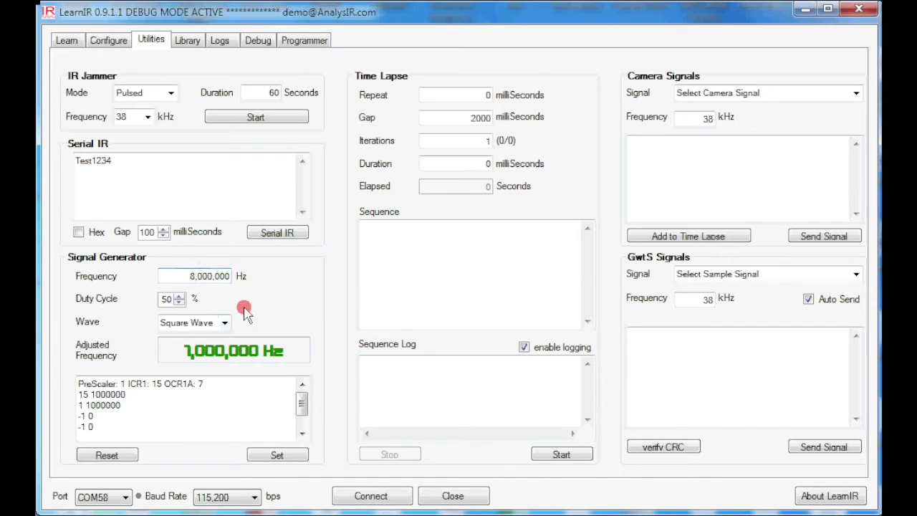
pyautogui.click(285, 454)
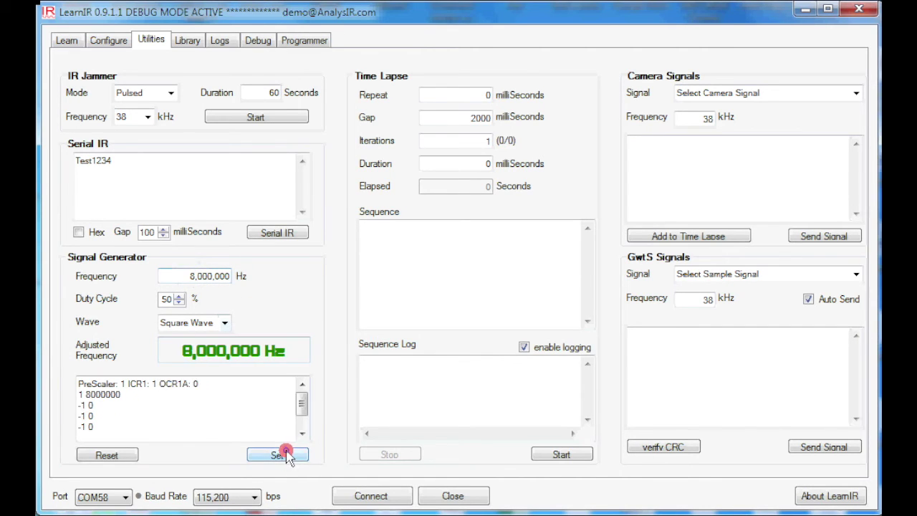
# - Set the signal generator's frequency to 40,000 Hz and apply it
pyautogui.click(192, 276)
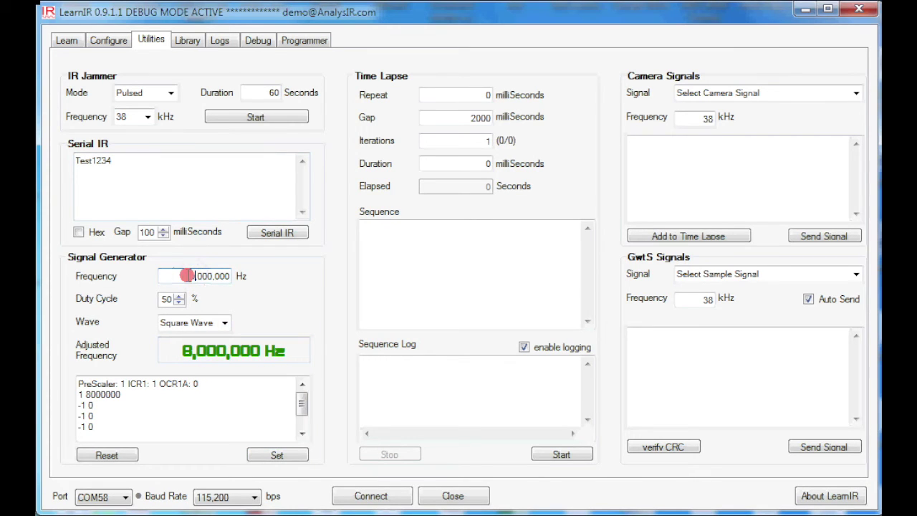
pyautogui.write('40000')
pyautogui.click(286, 460)
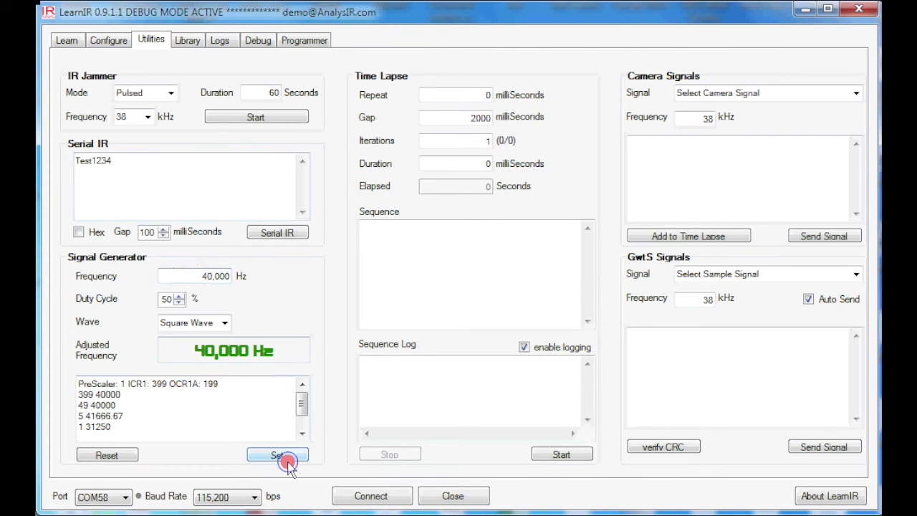
# - Set the signal generator's frequency to 40,333 Hz, apply it and check the adjusted frequency
pyautogui.click(208, 276)
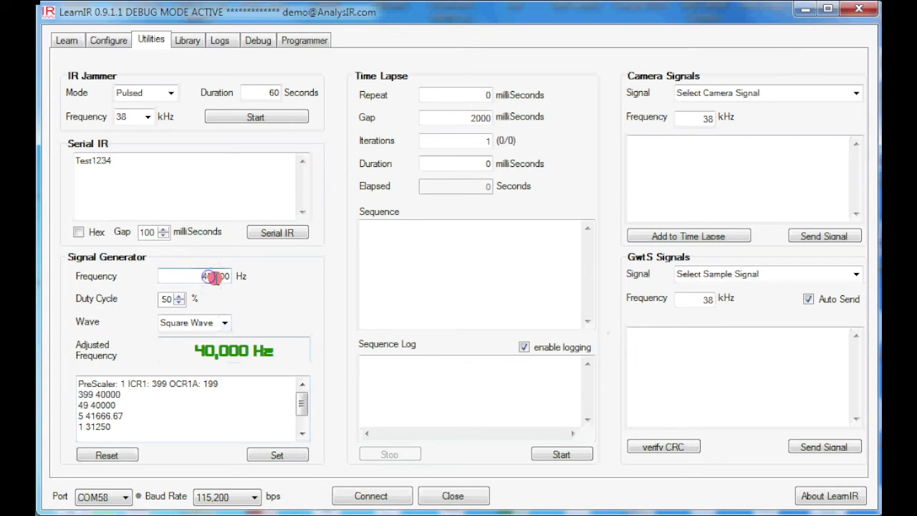
pyautogui.click(226, 275)
pyautogui.write('333')
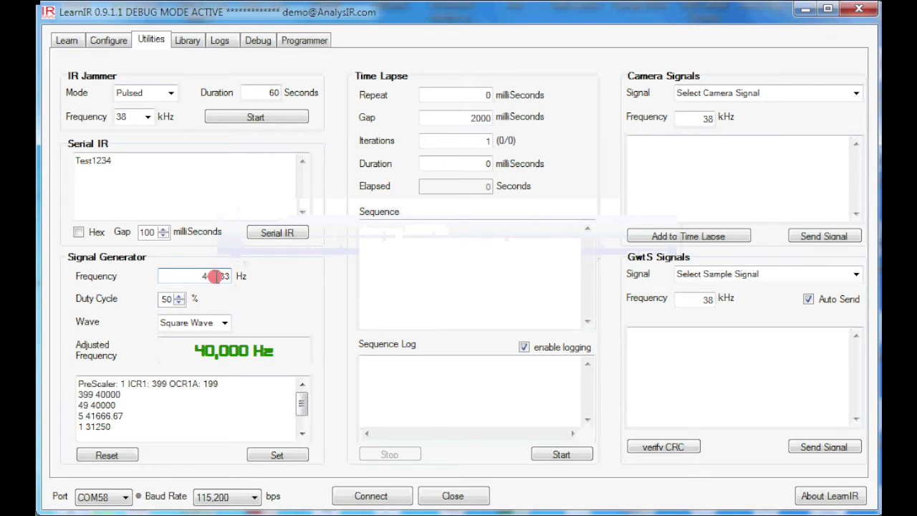
pyautogui.click(278, 456)
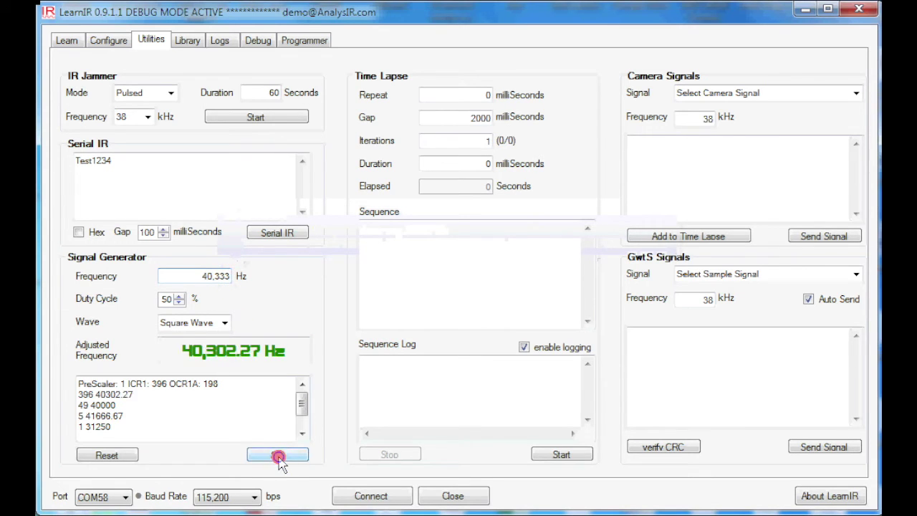
pyautogui.click(190, 351)
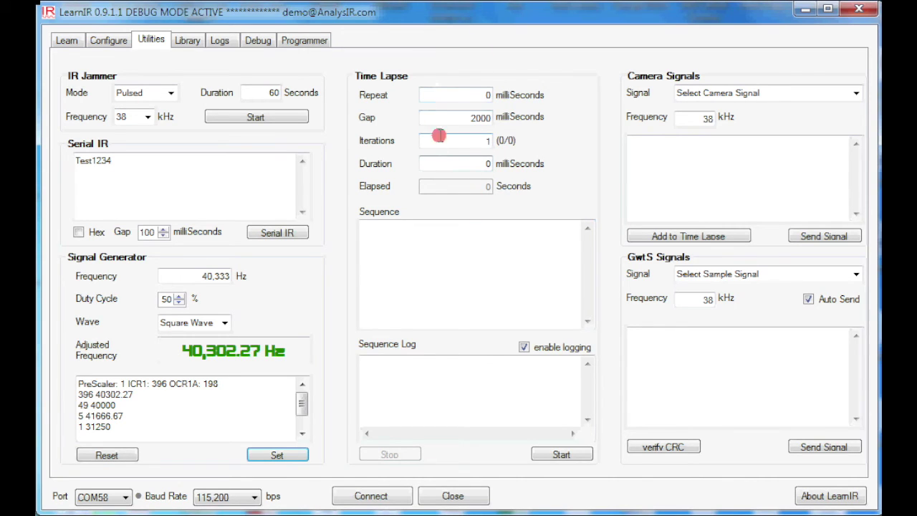
# - Choose Pentax - W/T as the camera signal for the time lapse
pyautogui.click(432, 97)
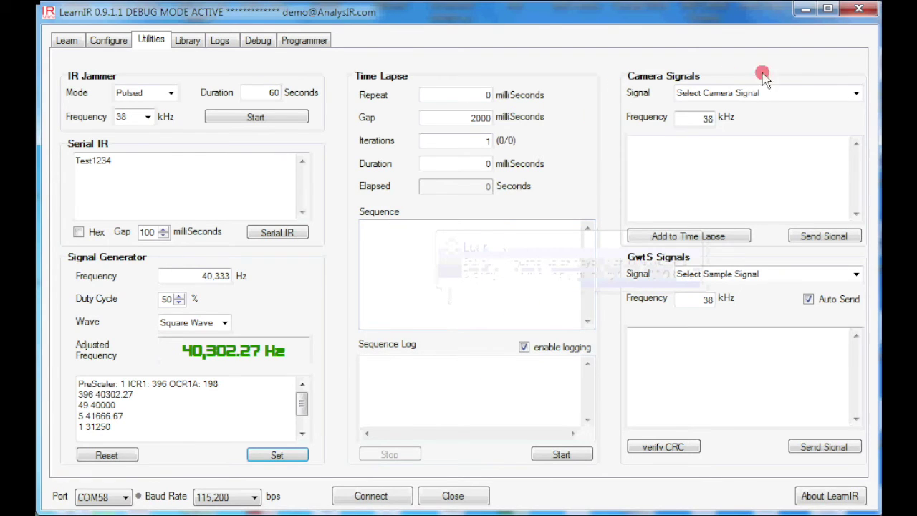
pyautogui.click(855, 95)
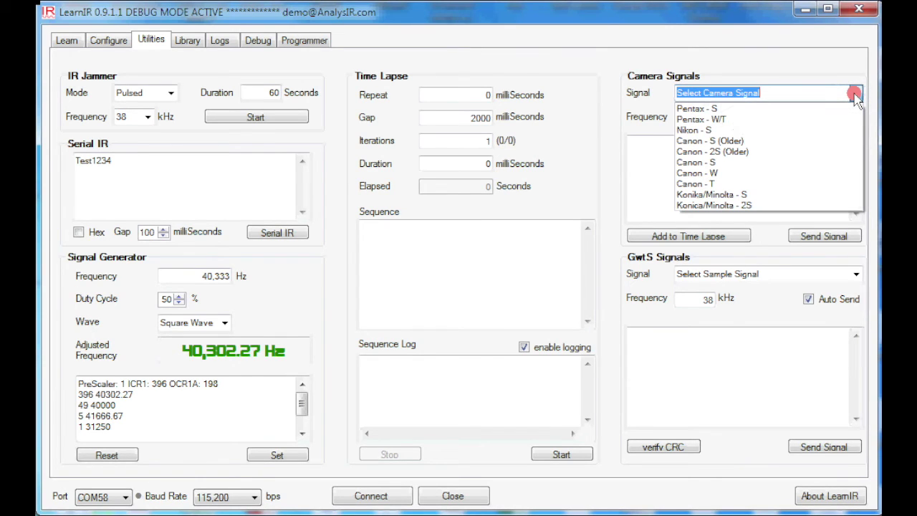
pyautogui.click(787, 55)
pyautogui.click(856, 93)
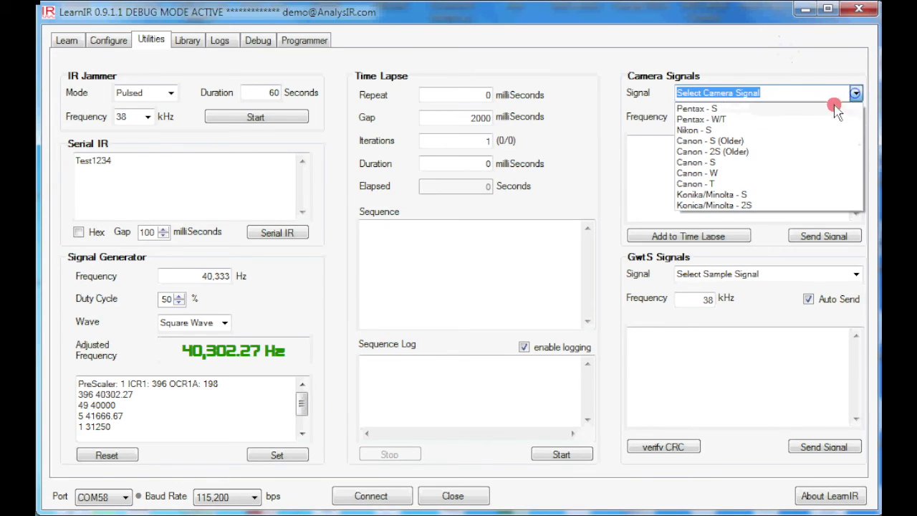
pyautogui.click(804, 120)
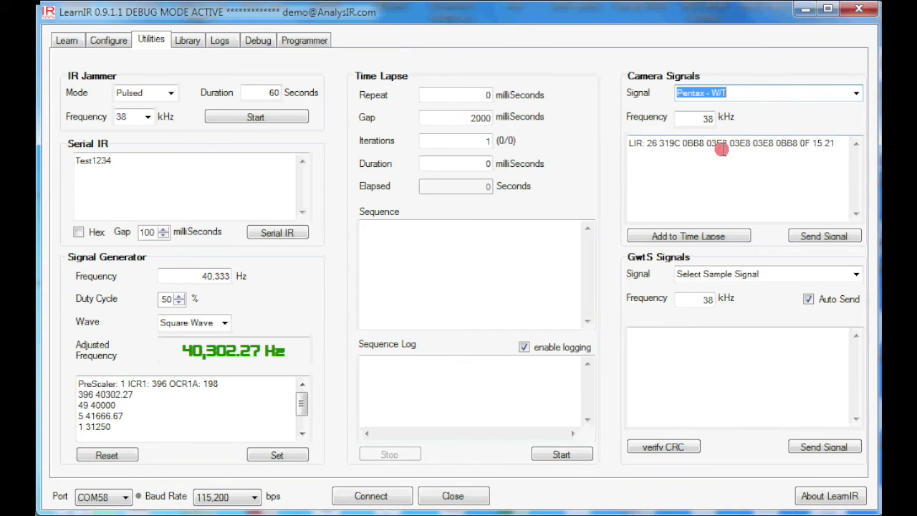
pyautogui.click(828, 238)
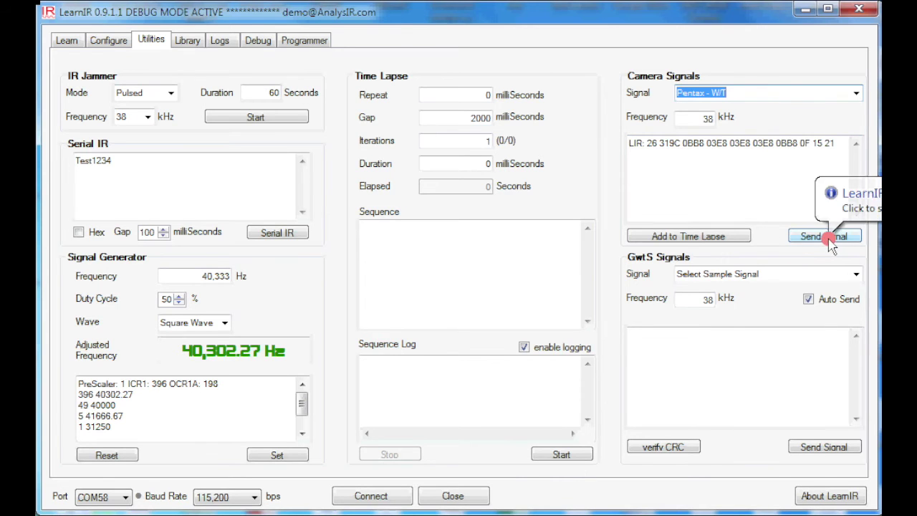
# - Add the Pentax - W/T camera signal to the time lapse sequence three times
pyautogui.click(674, 239)
pyautogui.moveTo(502, 238)
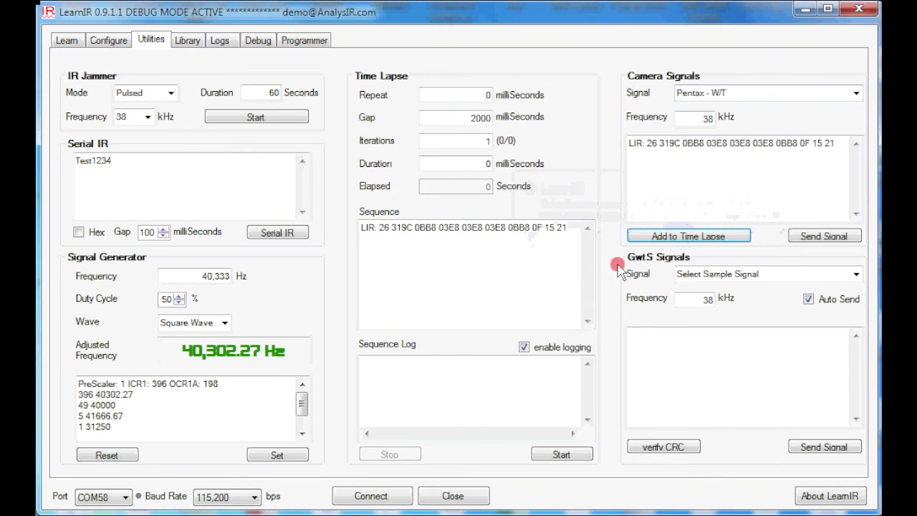
pyautogui.click(716, 243)
pyautogui.click(663, 237)
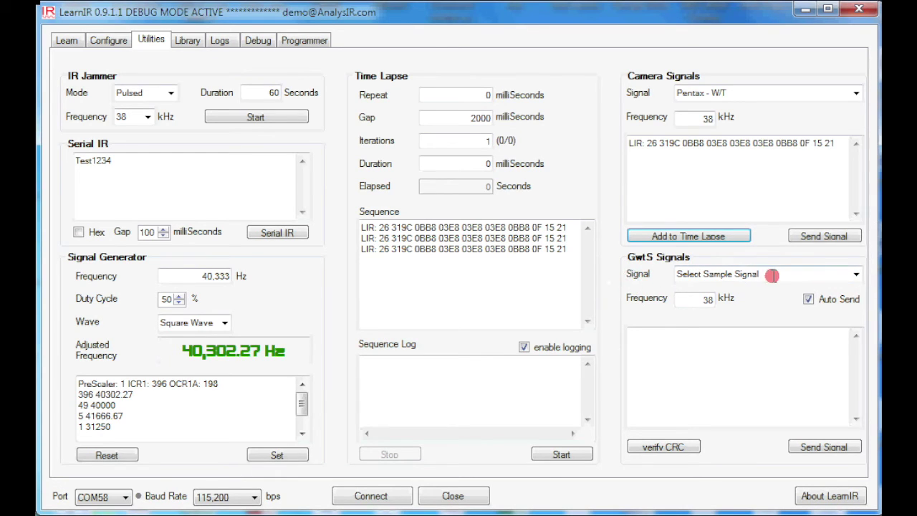
# - Look through the list of GwtS sample signals
pyautogui.click(857, 274)
pyautogui.moveTo(857, 313)
pyautogui.mouseDown()
pyautogui.moveTo(854, 512)
pyautogui.moveTo(862, 307)
pyautogui.mouseUp()
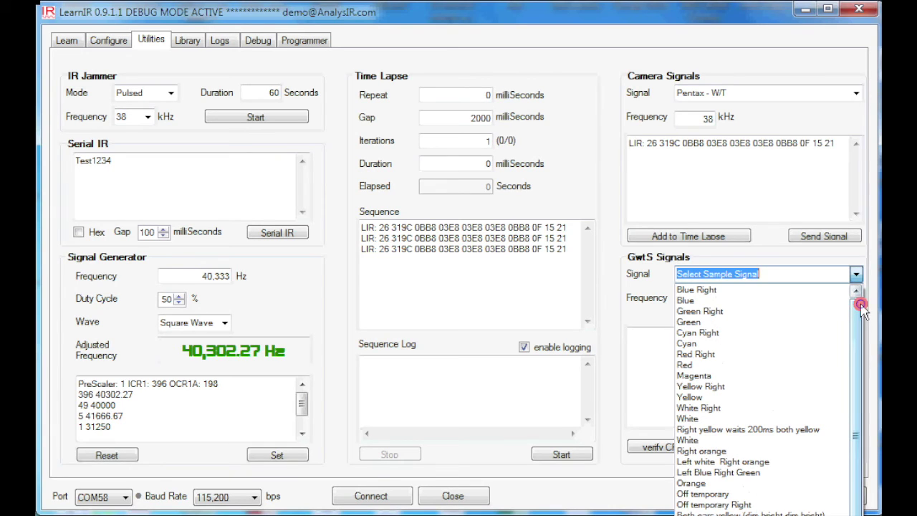
pyautogui.click(871, 246)
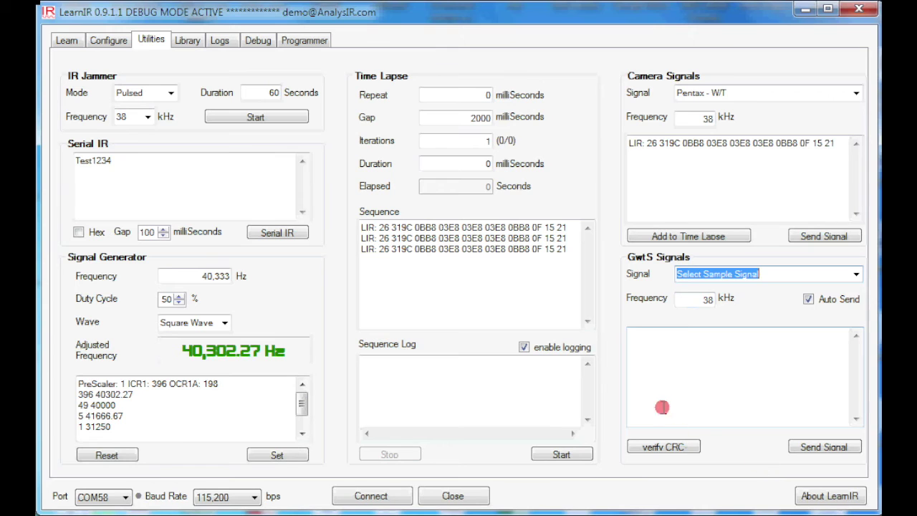
# - Load the Green Right sample as the GwtS signal
pyautogui.click(855, 274)
pyautogui.scroll(6, 747, 318)
pyautogui.click(768, 313)
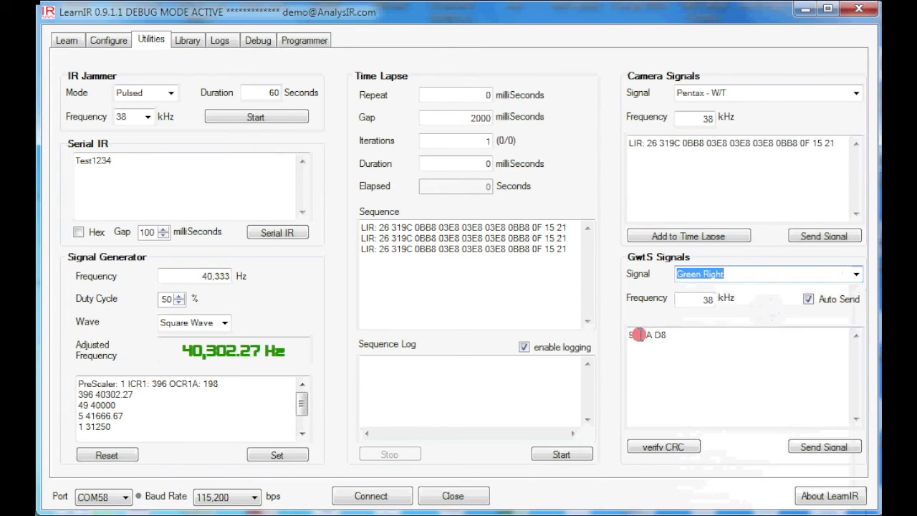
# - Load the "1 ear blue-1 ear yellow (alternating)" GwtS sample and examine its signal lines
pyautogui.click(856, 274)
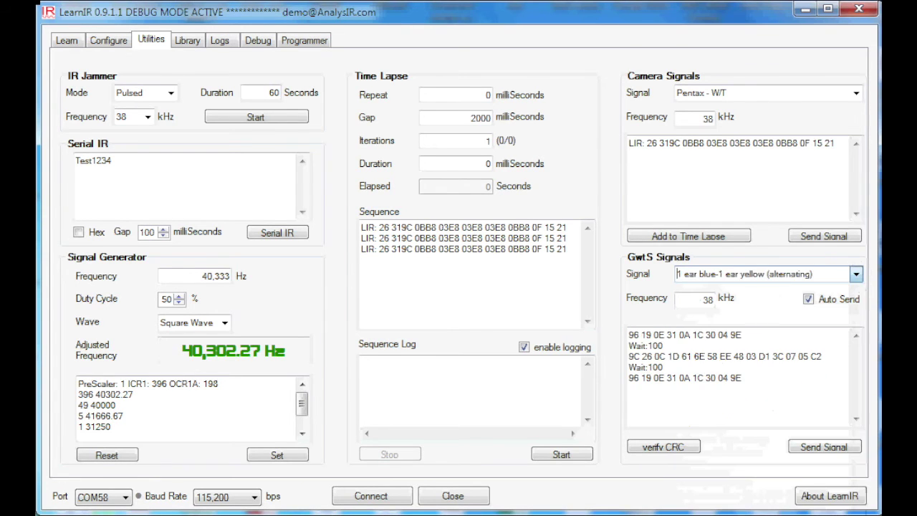
pyautogui.click(768, 506)
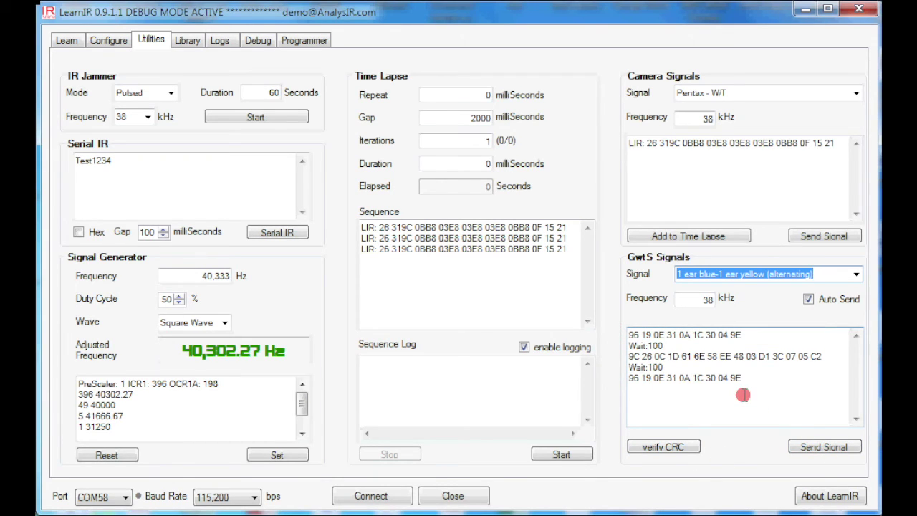
pyautogui.moveTo(743, 395)
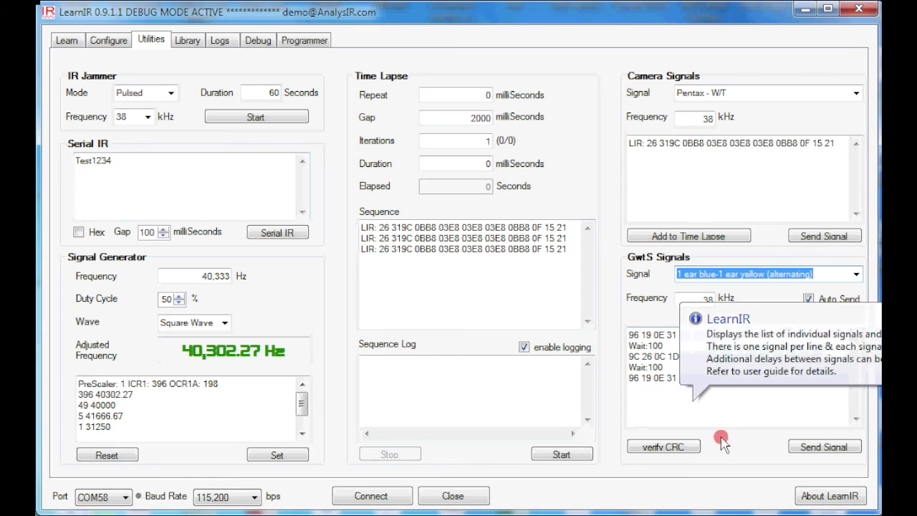
# - Highlight the final byte 9E in the first line of the GwtS signal data
pyautogui.click(745, 335)
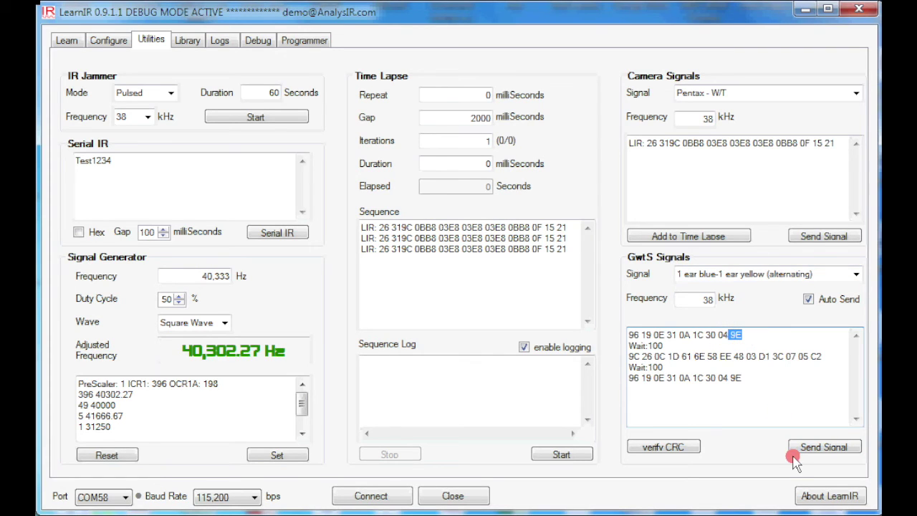
pyautogui.click(737, 334)
pyautogui.doubleClick(737, 334)
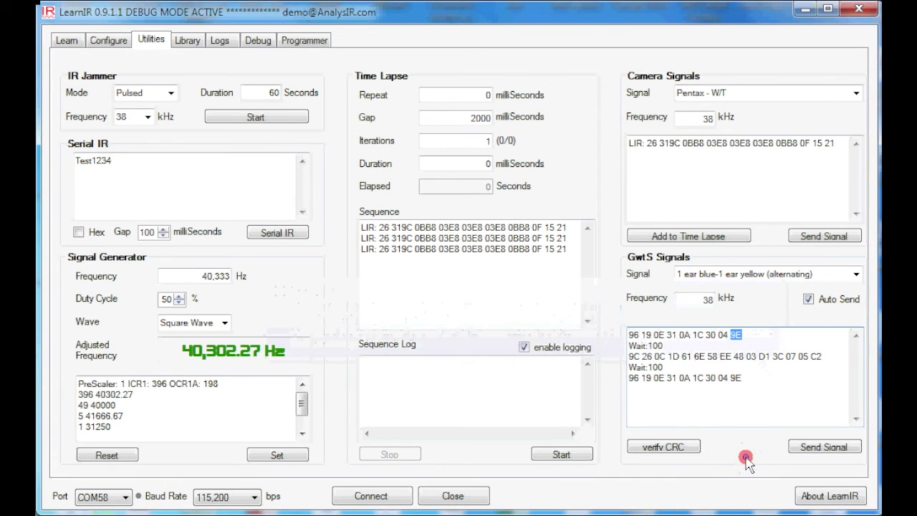
# - Add the line 11 22 33 FF to the GwtS signal data, verify its CRC, and highlight the line's final byte
pyautogui.click(751, 378)
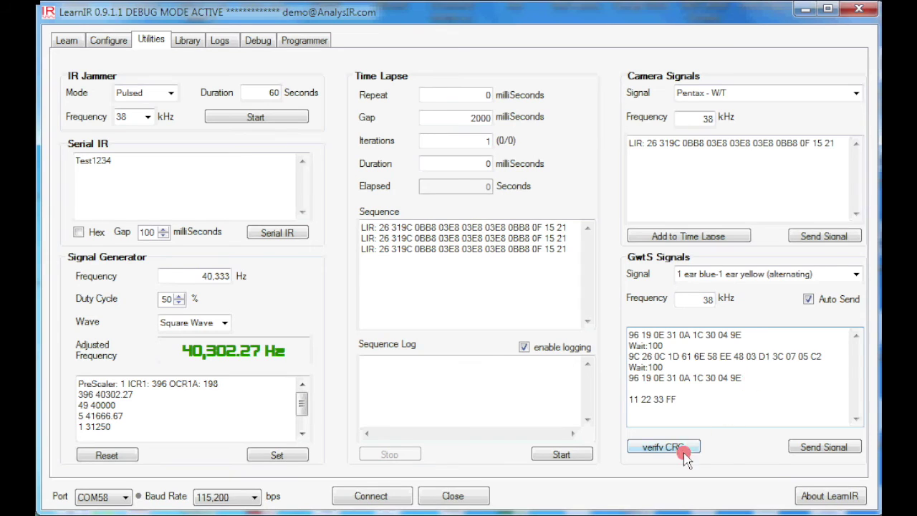
pyautogui.click(662, 447)
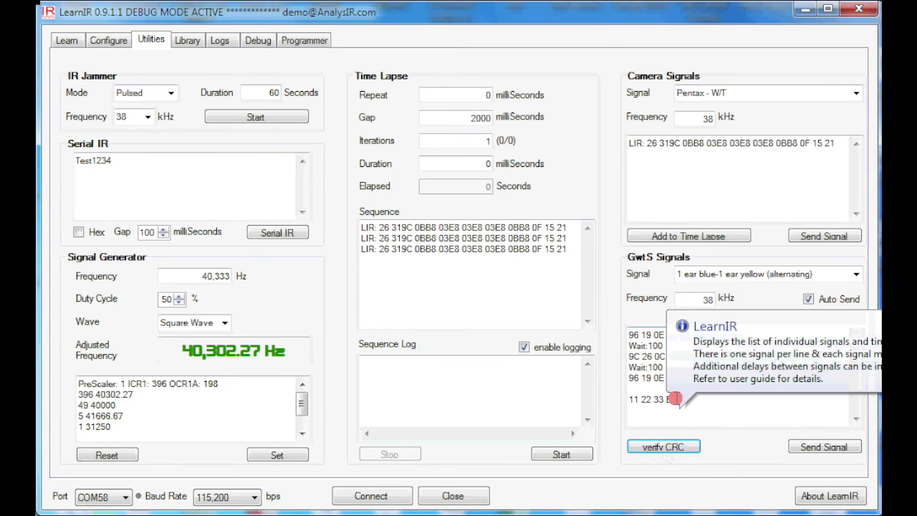
pyautogui.click(671, 401)
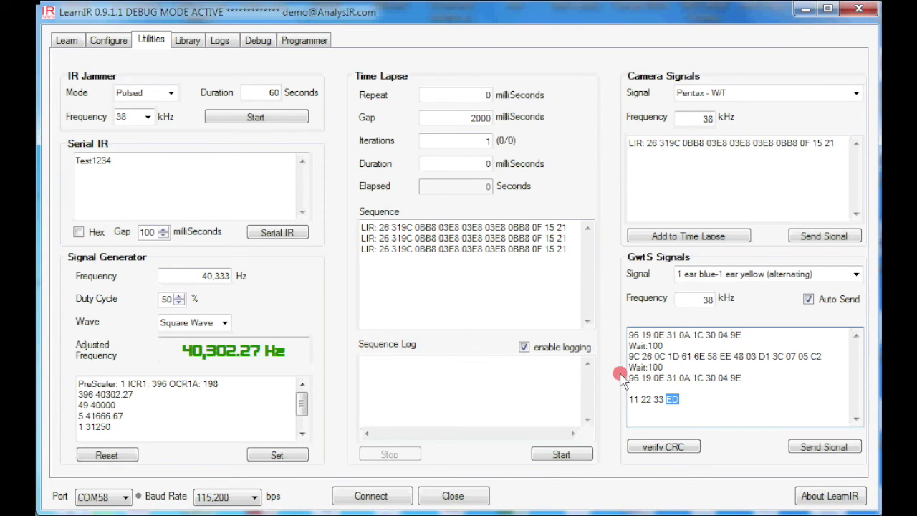
# - Load the Grundig hotel TV library file into the signal library
pyautogui.click(192, 42)
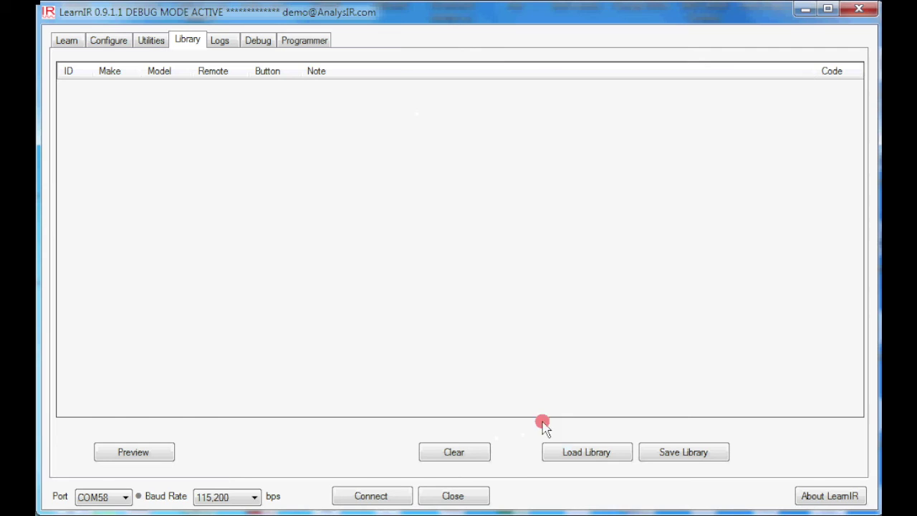
pyautogui.click(586, 460)
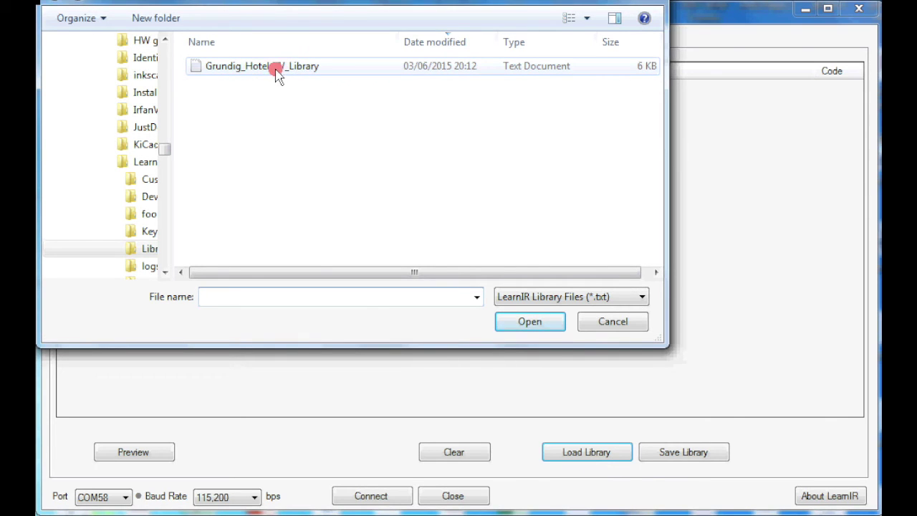
pyautogui.doubleClick(234, 68)
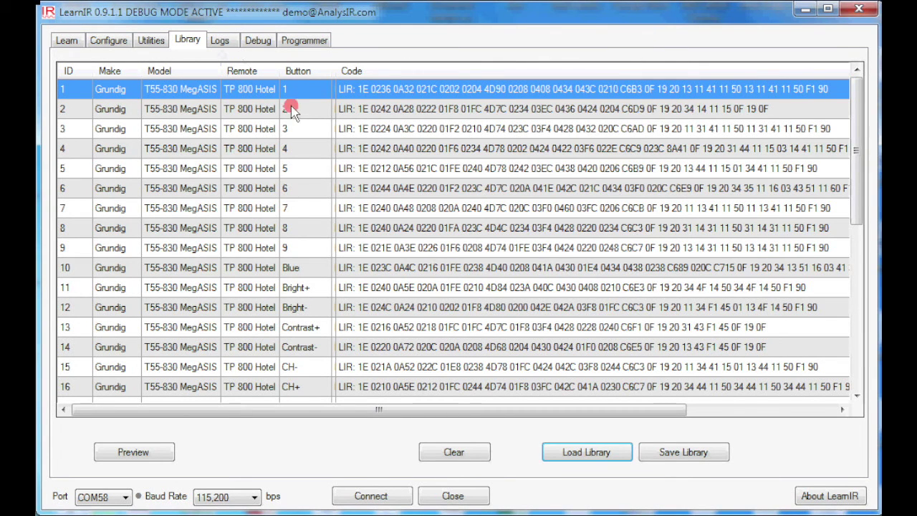
pyautogui.moveTo(853, 194); pyautogui.dragTo(868, 126)
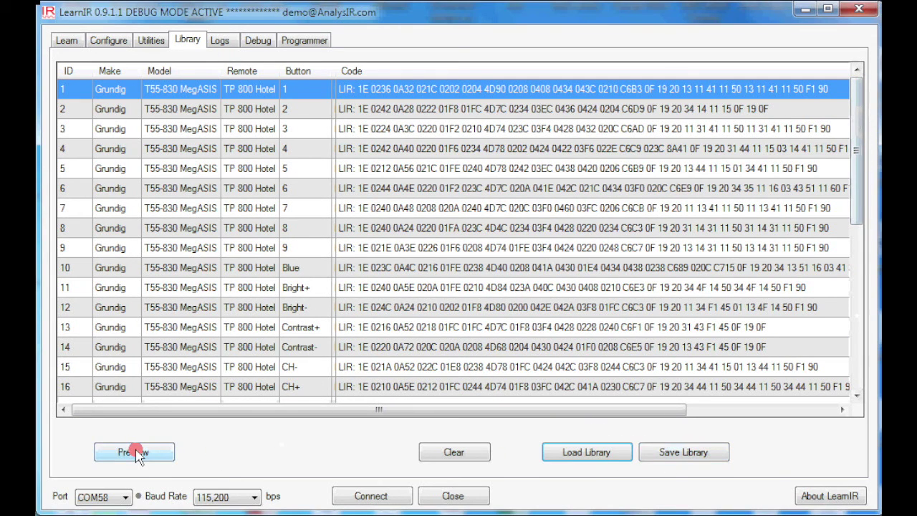
# - Preview the library signal for button 2 of the Grundig TP 800 Hotel remote, and return to the library
pyautogui.click(372, 109)
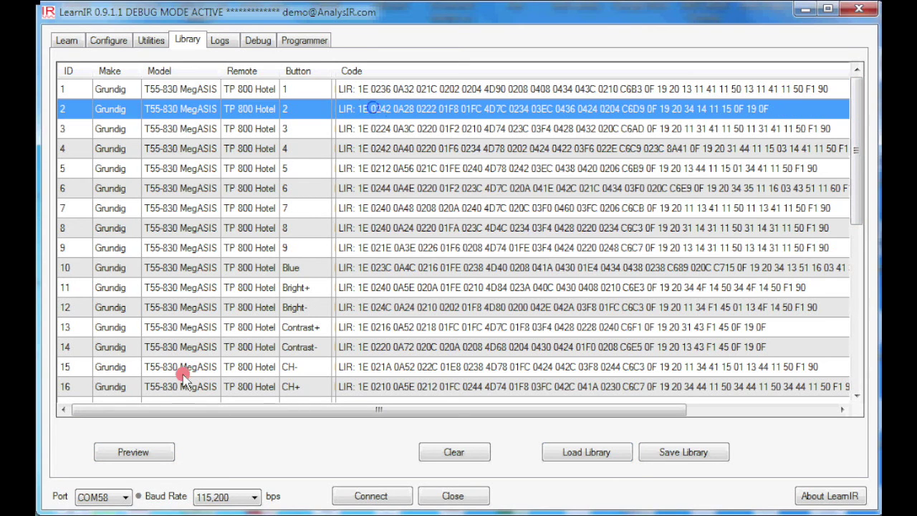
pyautogui.click(134, 452)
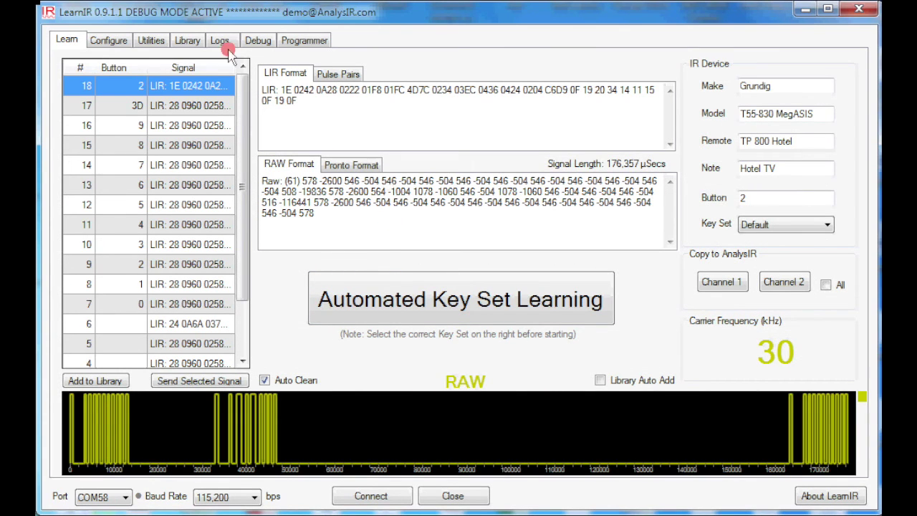
pyautogui.click(189, 40)
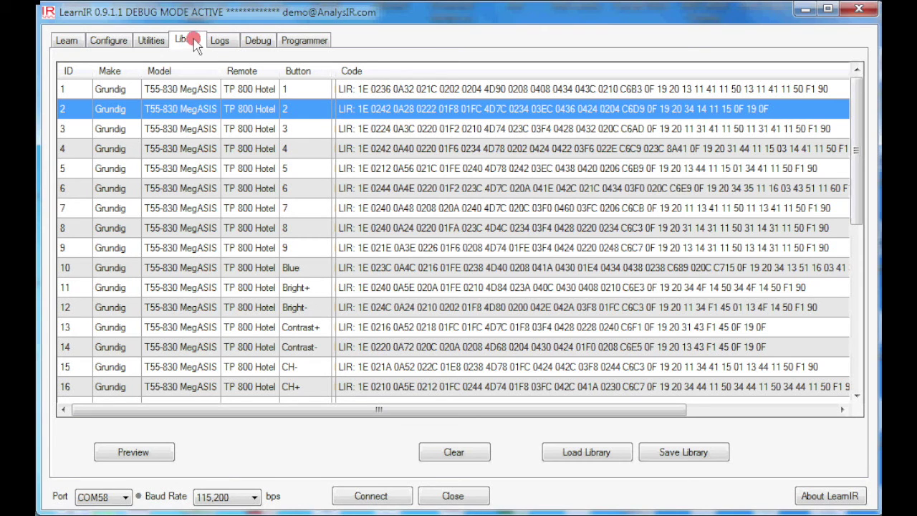
# - Browse the hourly log files from June to September 2015 and examine the logged contents of several of them
pyautogui.click(224, 44)
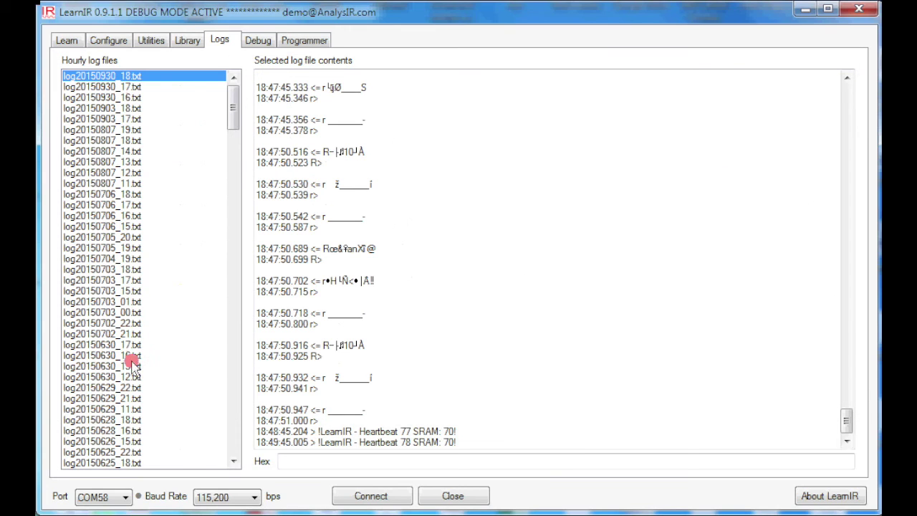
pyautogui.moveTo(234, 105)
pyautogui.mouseDown()
pyautogui.moveTo(229, 409)
pyautogui.moveTo(236, 82)
pyautogui.moveTo(238, 96)
pyautogui.mouseUp()
pyautogui.click(294, 233)
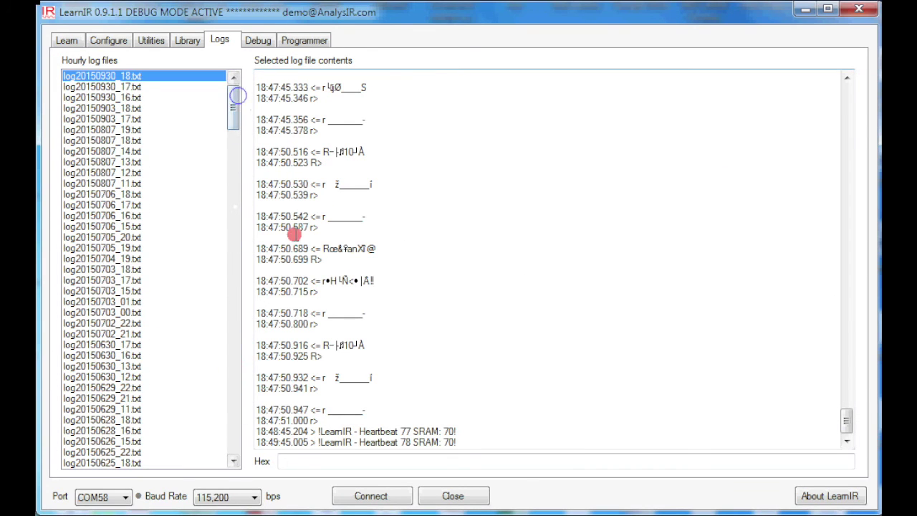
pyautogui.click(131, 87)
pyautogui.click(128, 98)
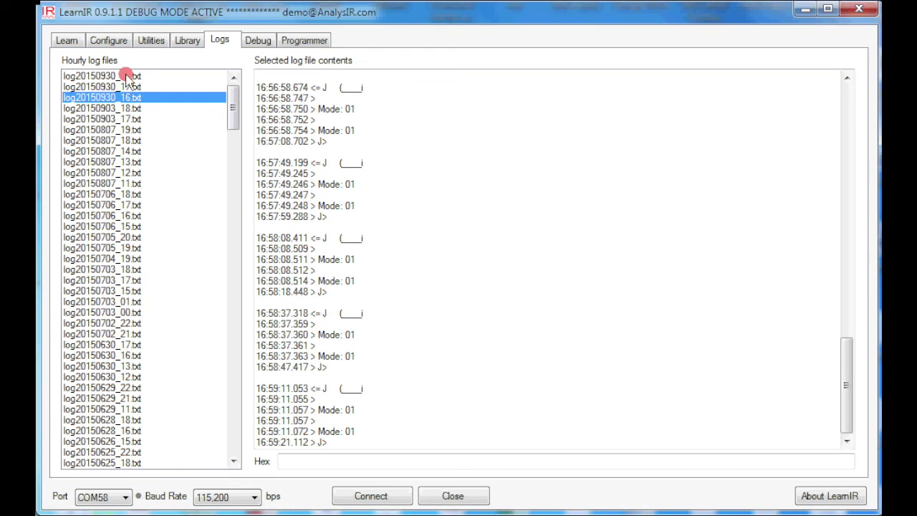
pyautogui.click(123, 76)
pyautogui.click(113, 131)
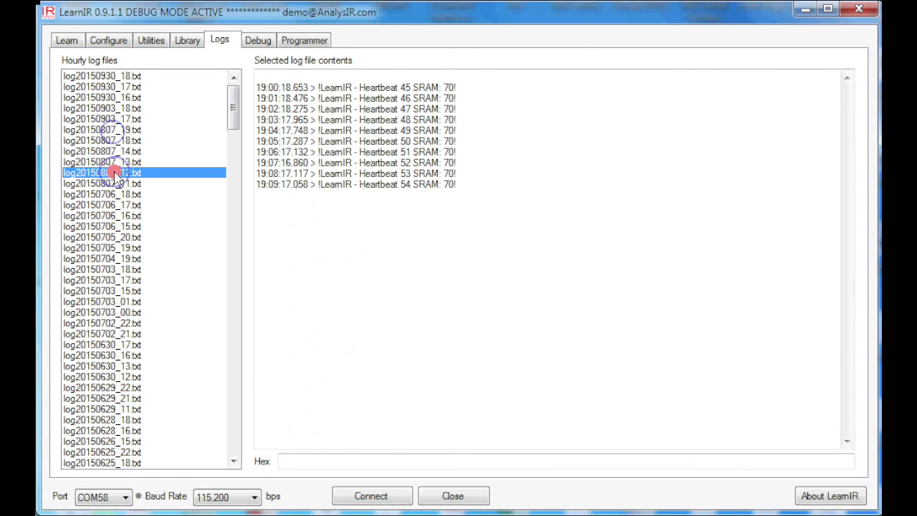
pyautogui.click(113, 173)
pyautogui.click(111, 257)
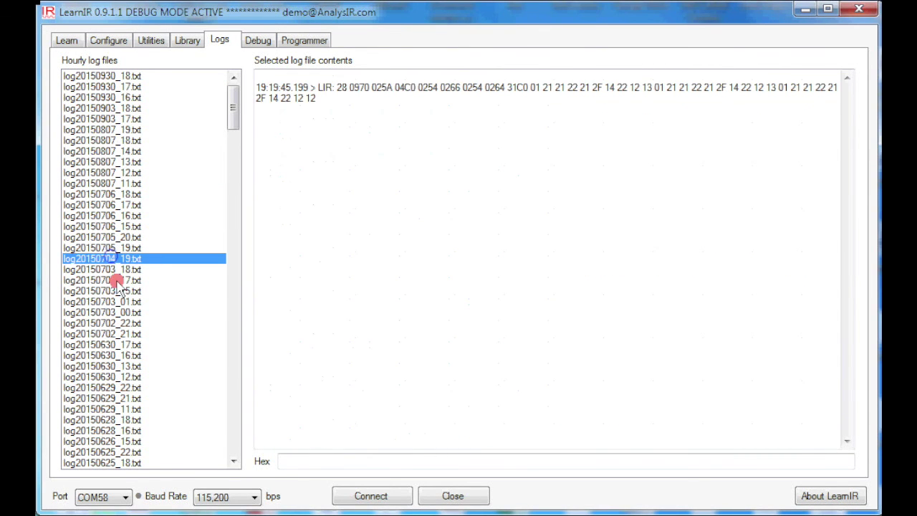
pyautogui.click(115, 280)
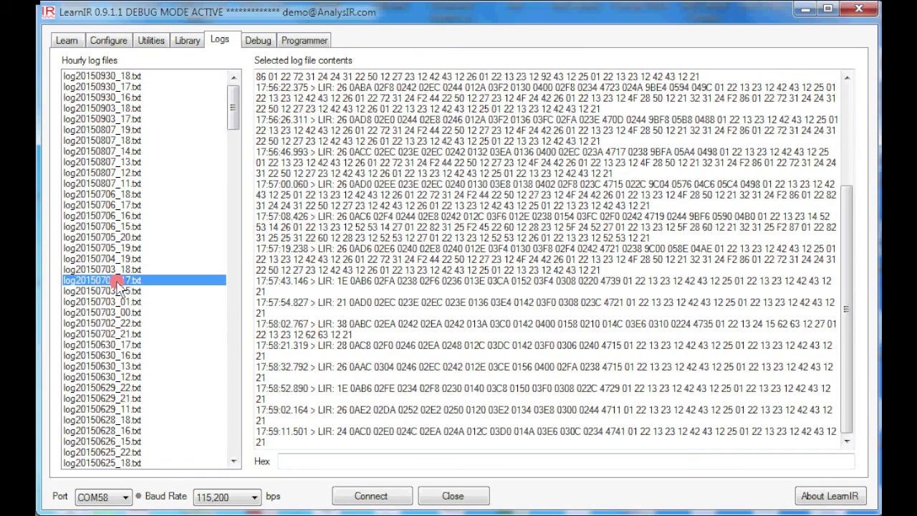
pyautogui.click(127, 291)
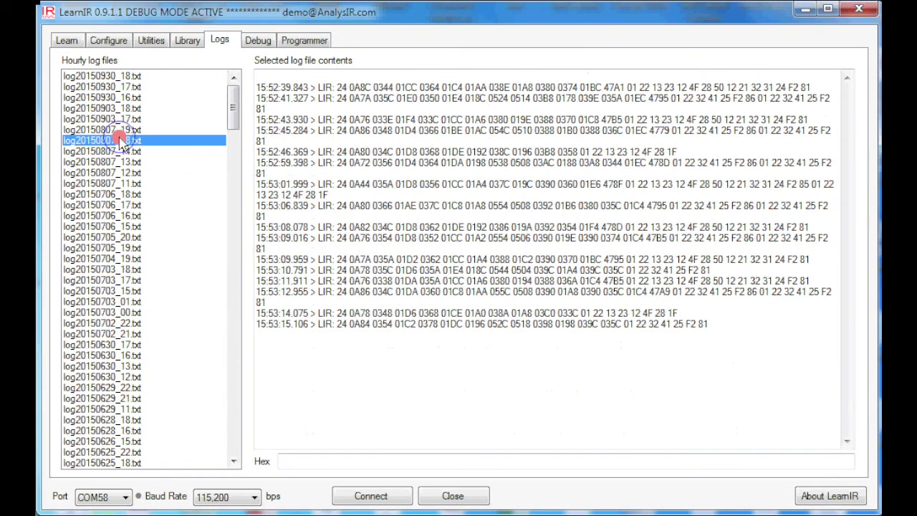
pyautogui.click(120, 142)
pyautogui.click(119, 151)
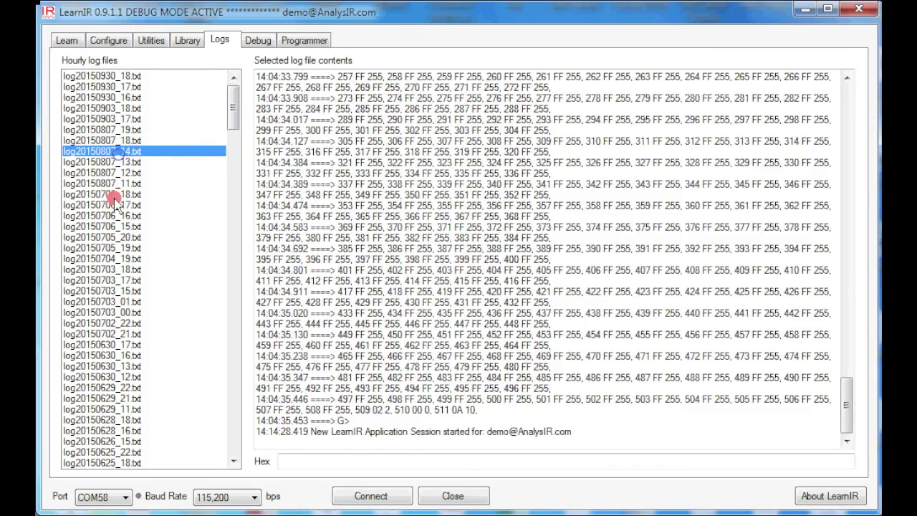
pyautogui.click(108, 203)
pyautogui.click(115, 280)
pyautogui.click(115, 366)
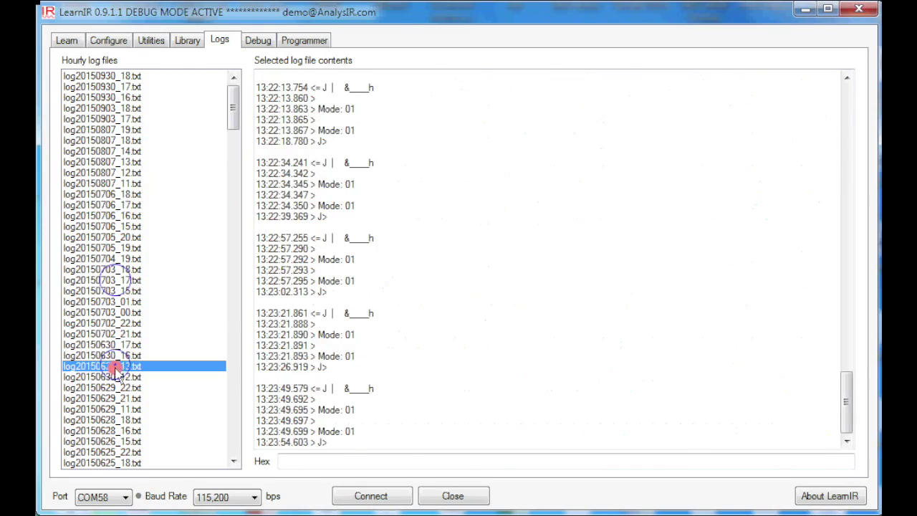
pyautogui.click(115, 388)
pyautogui.click(122, 174)
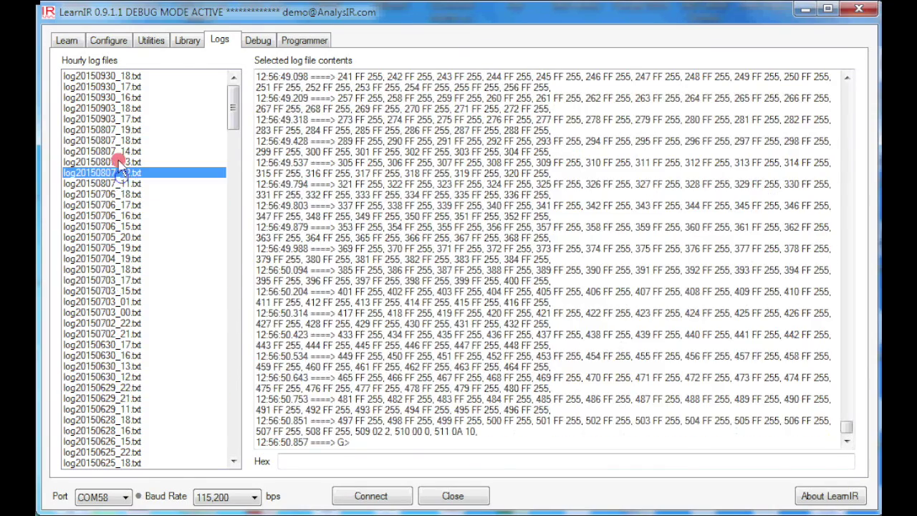
pyautogui.click(114, 107)
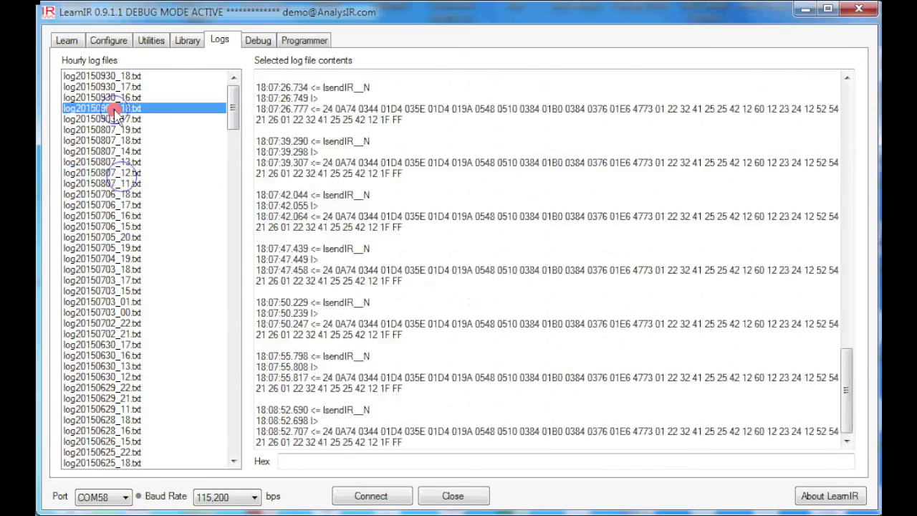
# - Run an echo test on the device from the debug functions using the text echo1234
pyautogui.click(259, 40)
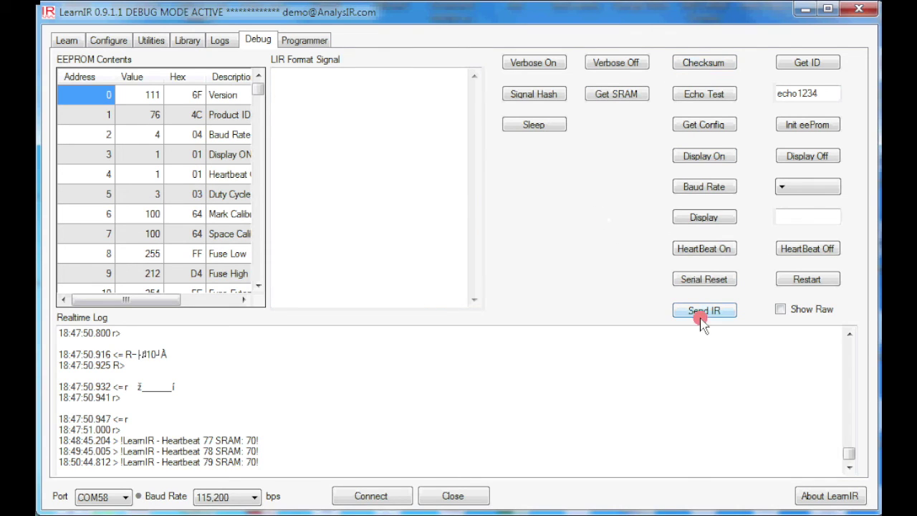
pyautogui.click(798, 68)
pyautogui.click(717, 98)
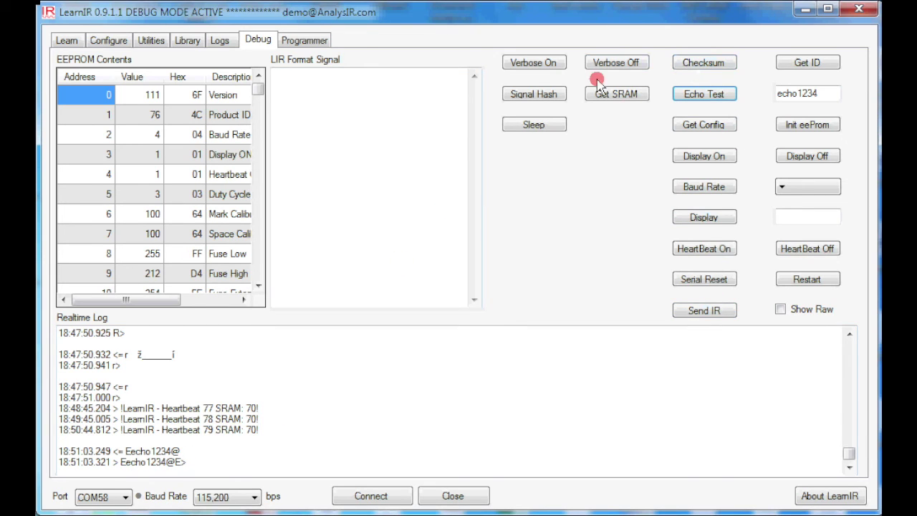
# - Load the current firmware version onto the connected LearnIR device
pyautogui.click(304, 41)
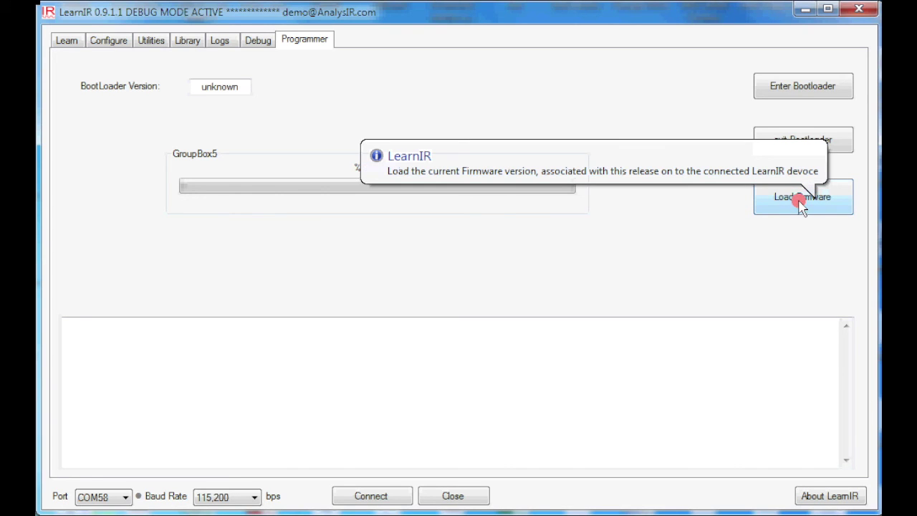
pyautogui.click(800, 202)
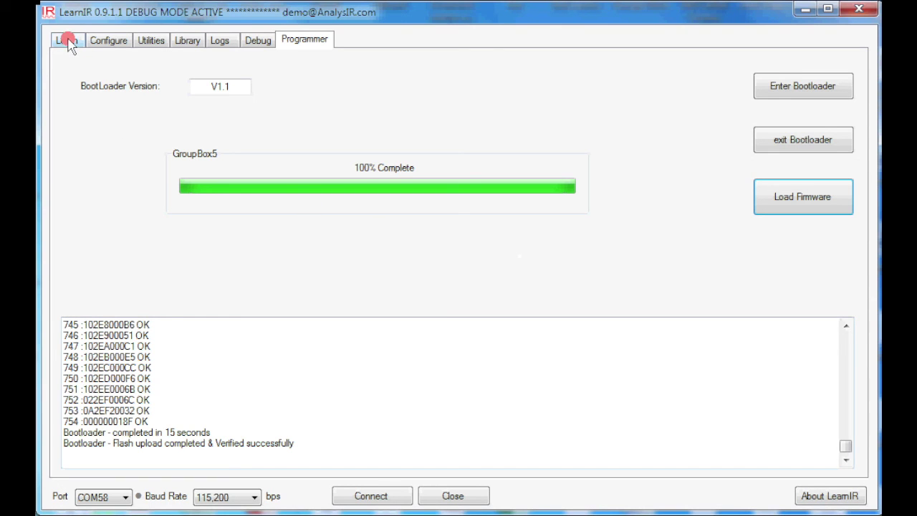
# - Retrieve the device settings, check the Flash Write entries at the end of the EEPROM contents, and return to the learned signals
pyautogui.click(106, 41)
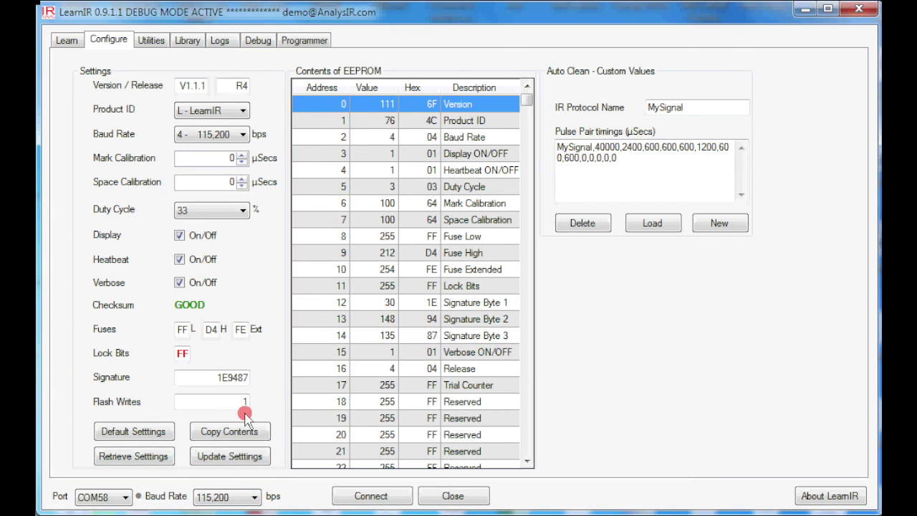
pyautogui.click(143, 455)
pyautogui.moveTo(526, 98); pyautogui.dragTo(522, 466)
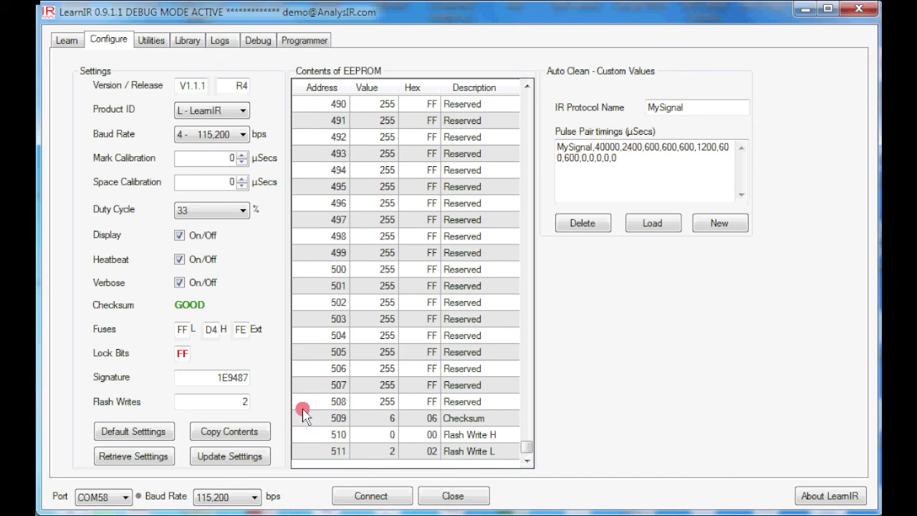
pyautogui.click(523, 436)
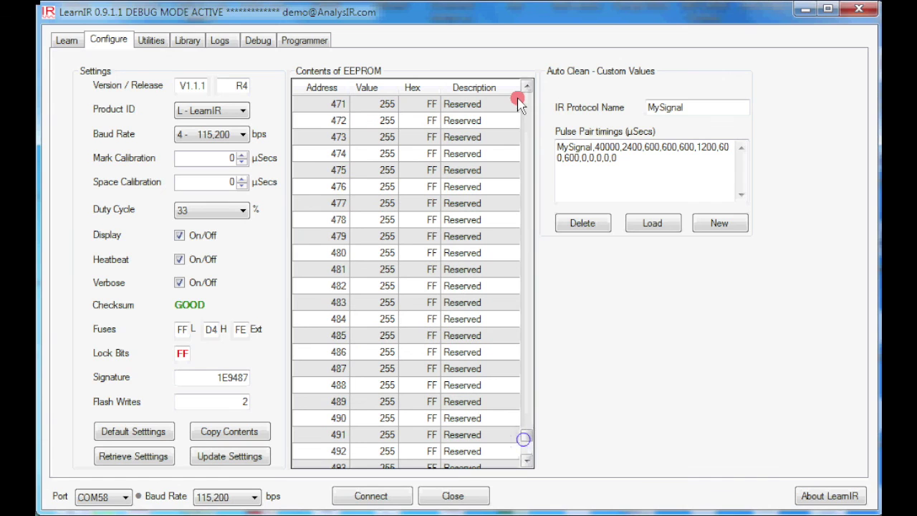
pyautogui.moveTo(523, 432); pyautogui.dragTo(518, 43)
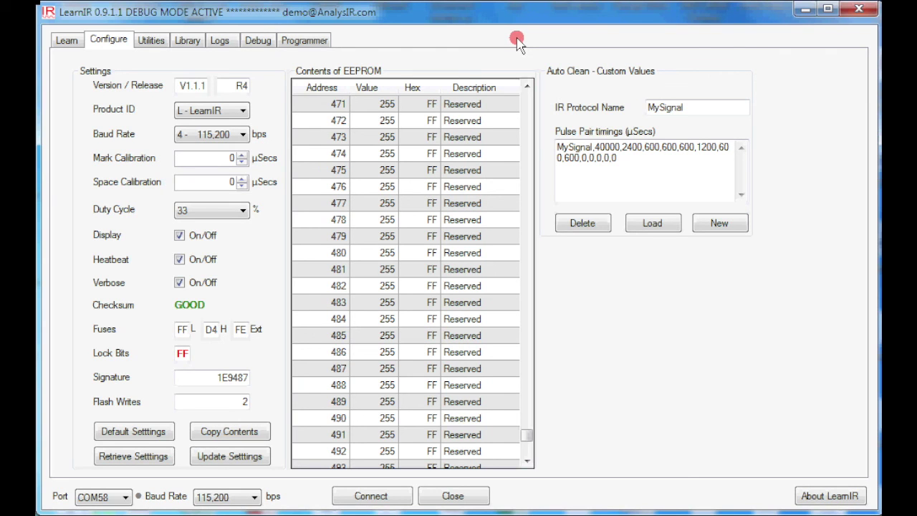
pyautogui.click(63, 36)
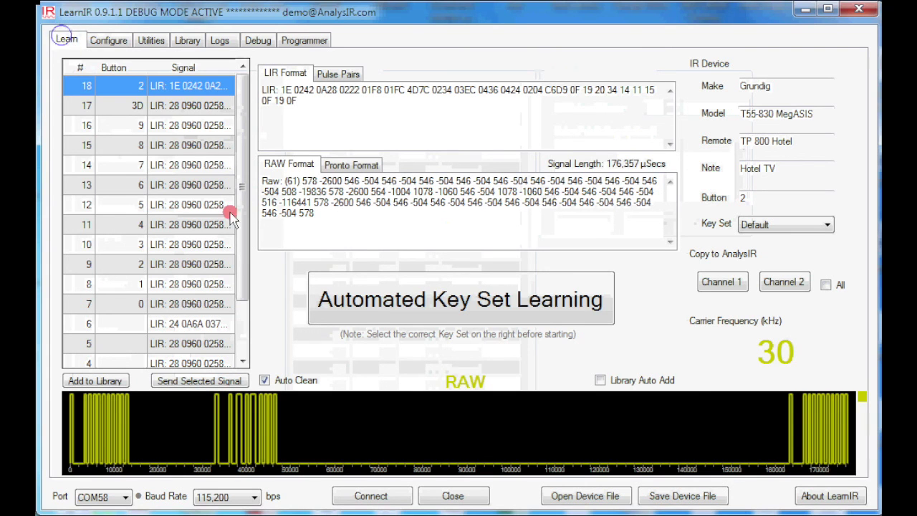